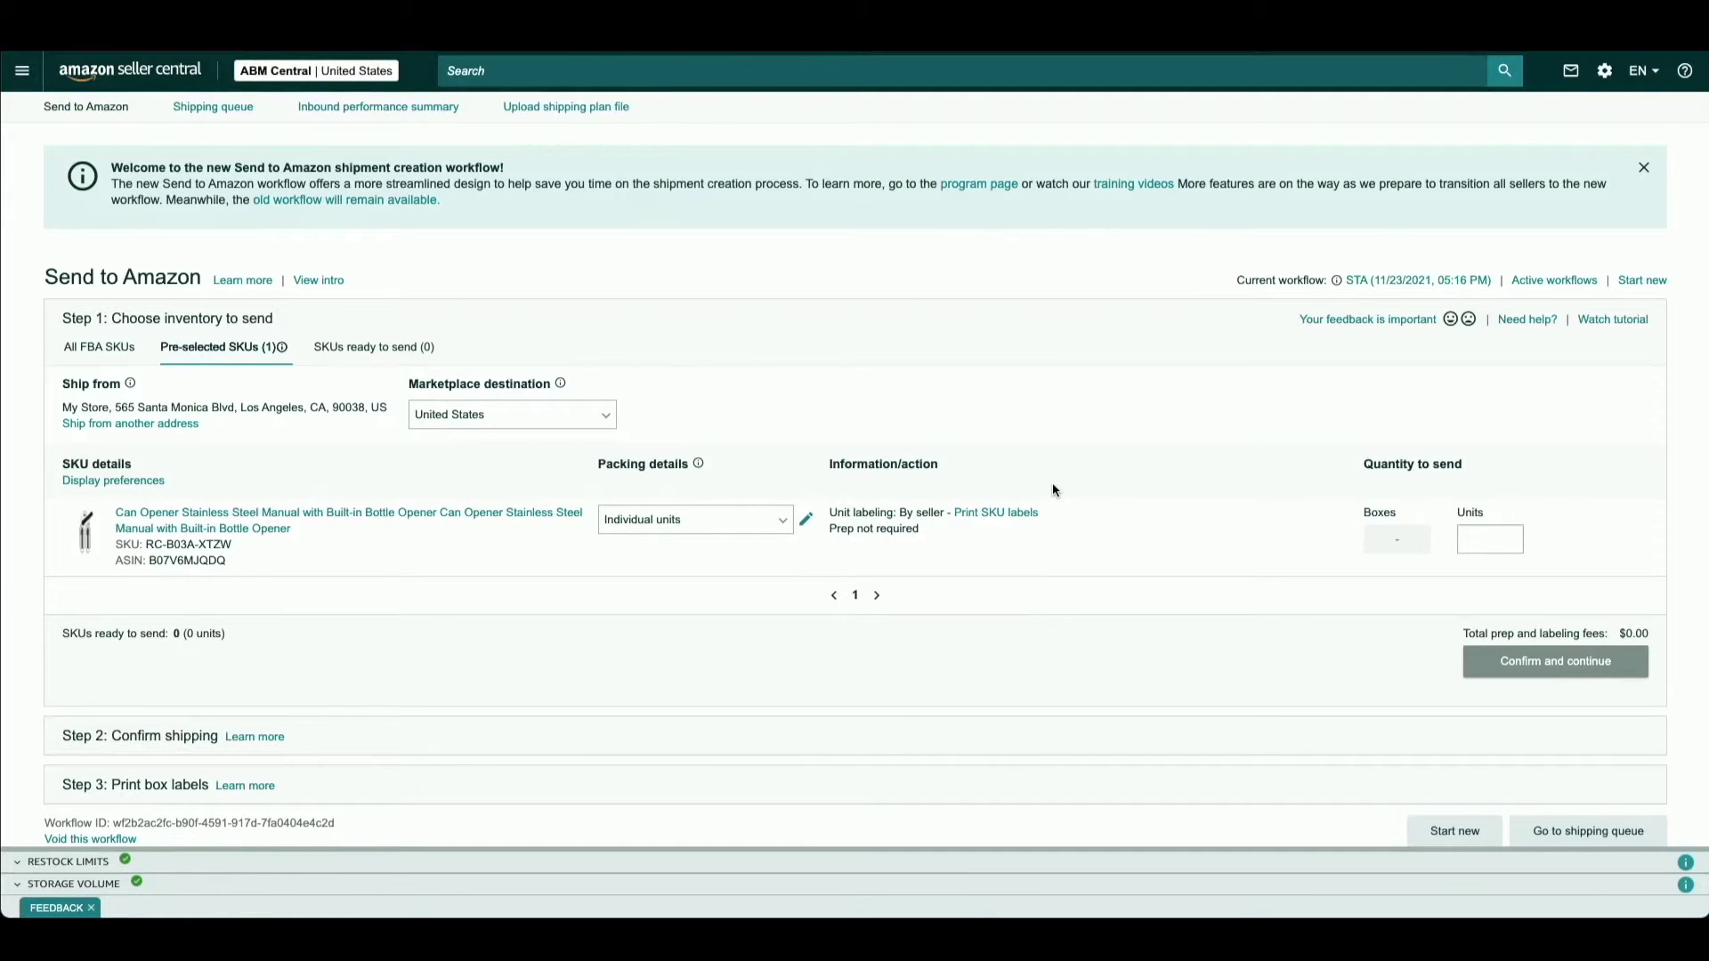
# Examine the can opener's packing details, including the unit labeling options and the prep category
pyautogui.click(806, 525)
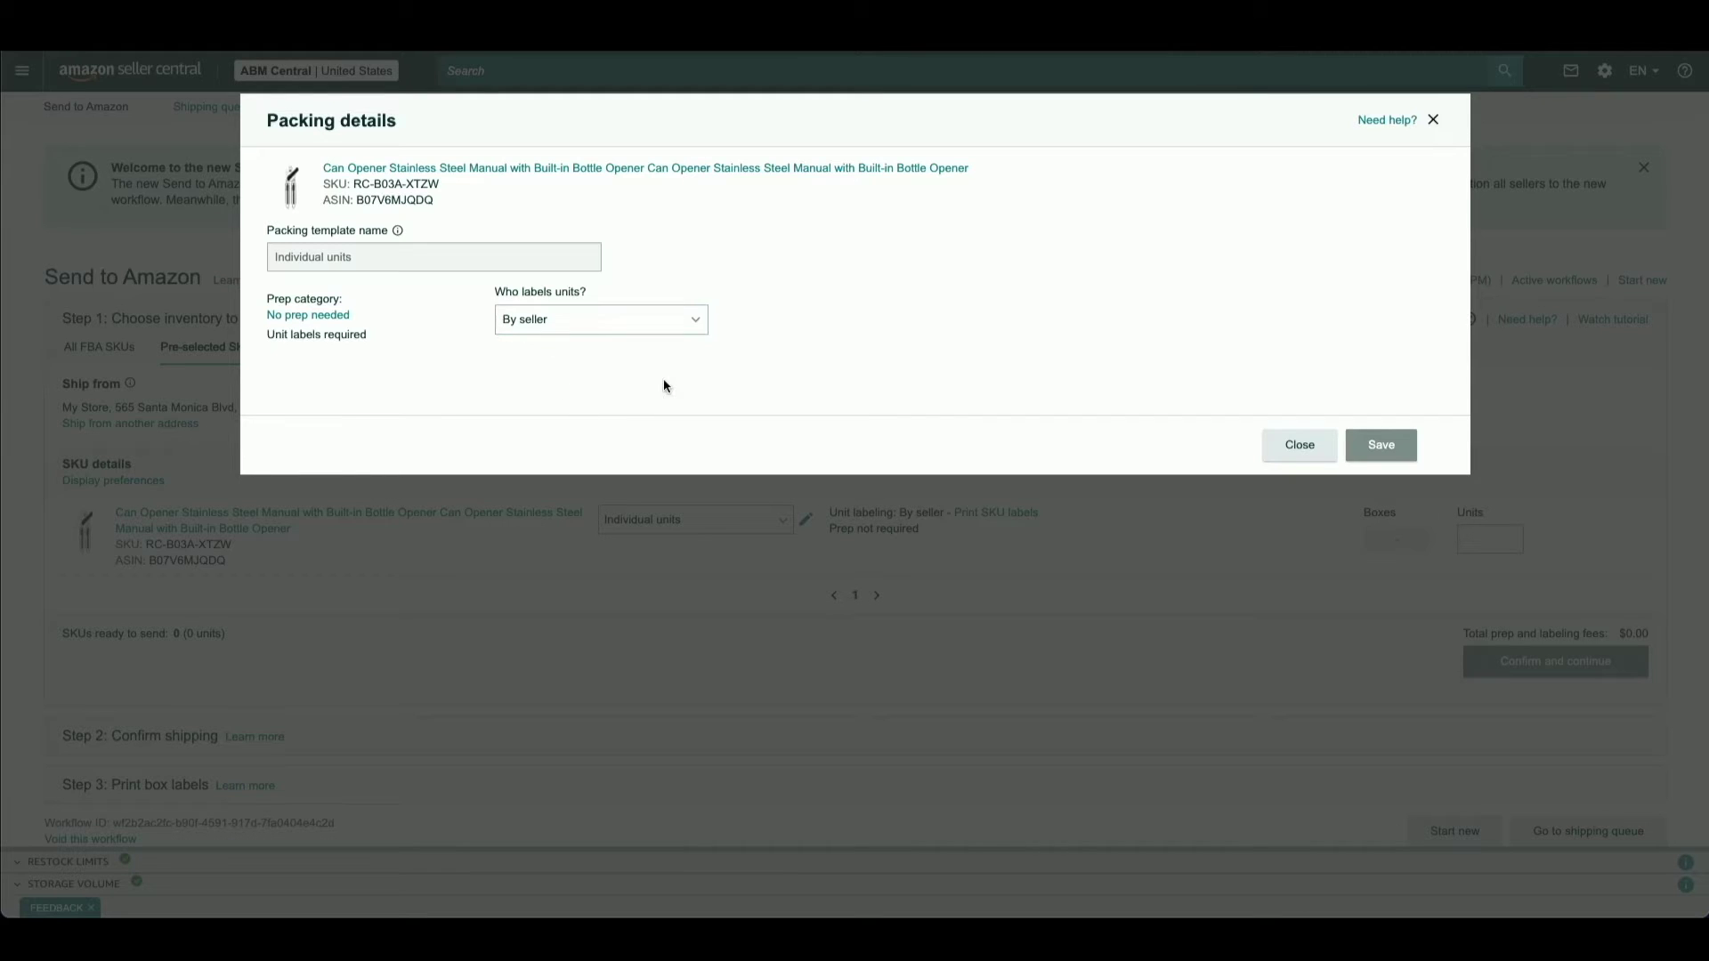
pyautogui.click(695, 327)
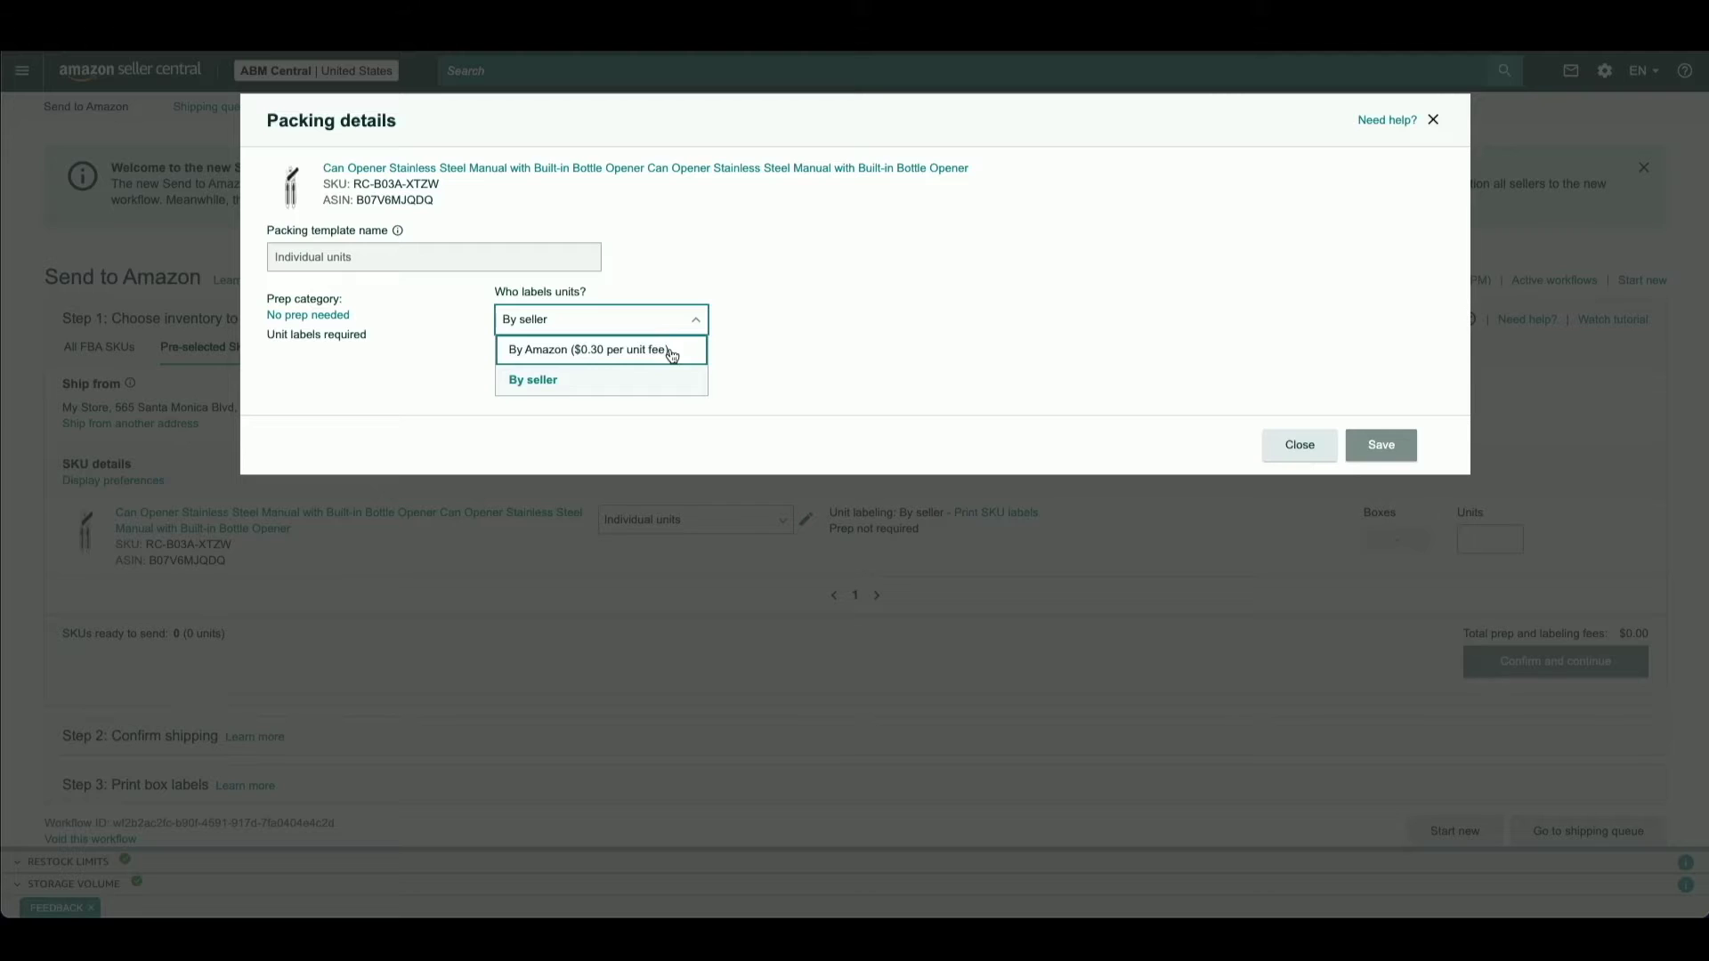
pyautogui.click(436, 312)
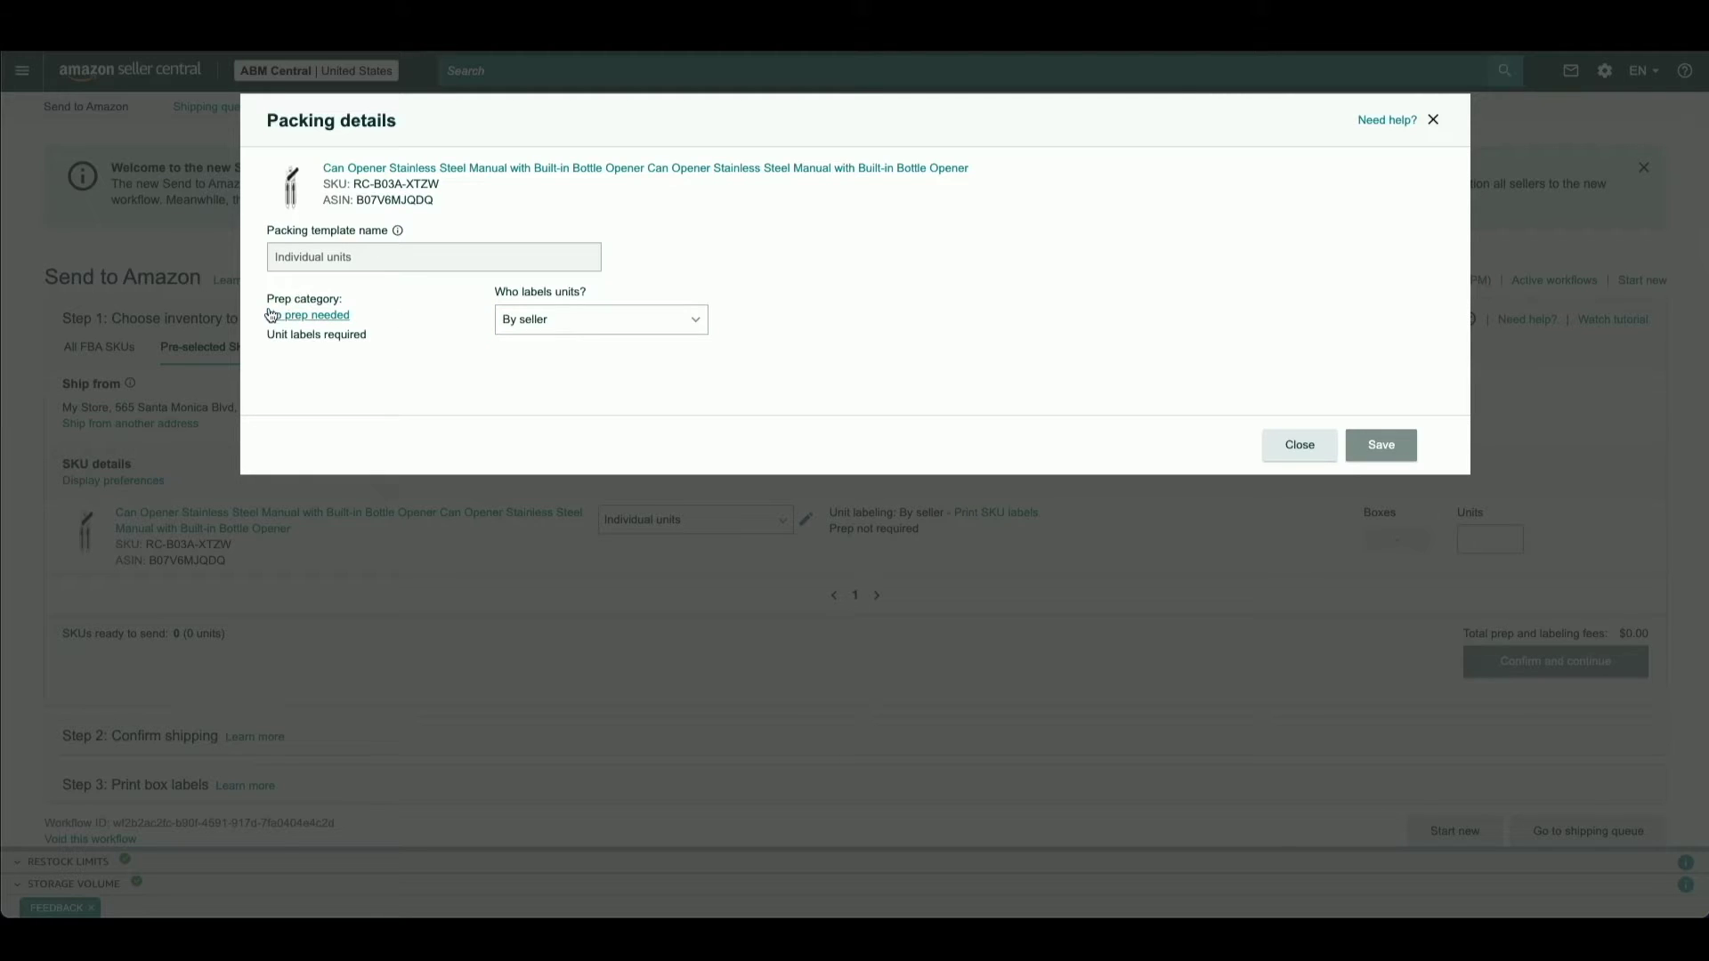
pyautogui.click(343, 319)
pyautogui.click(443, 295)
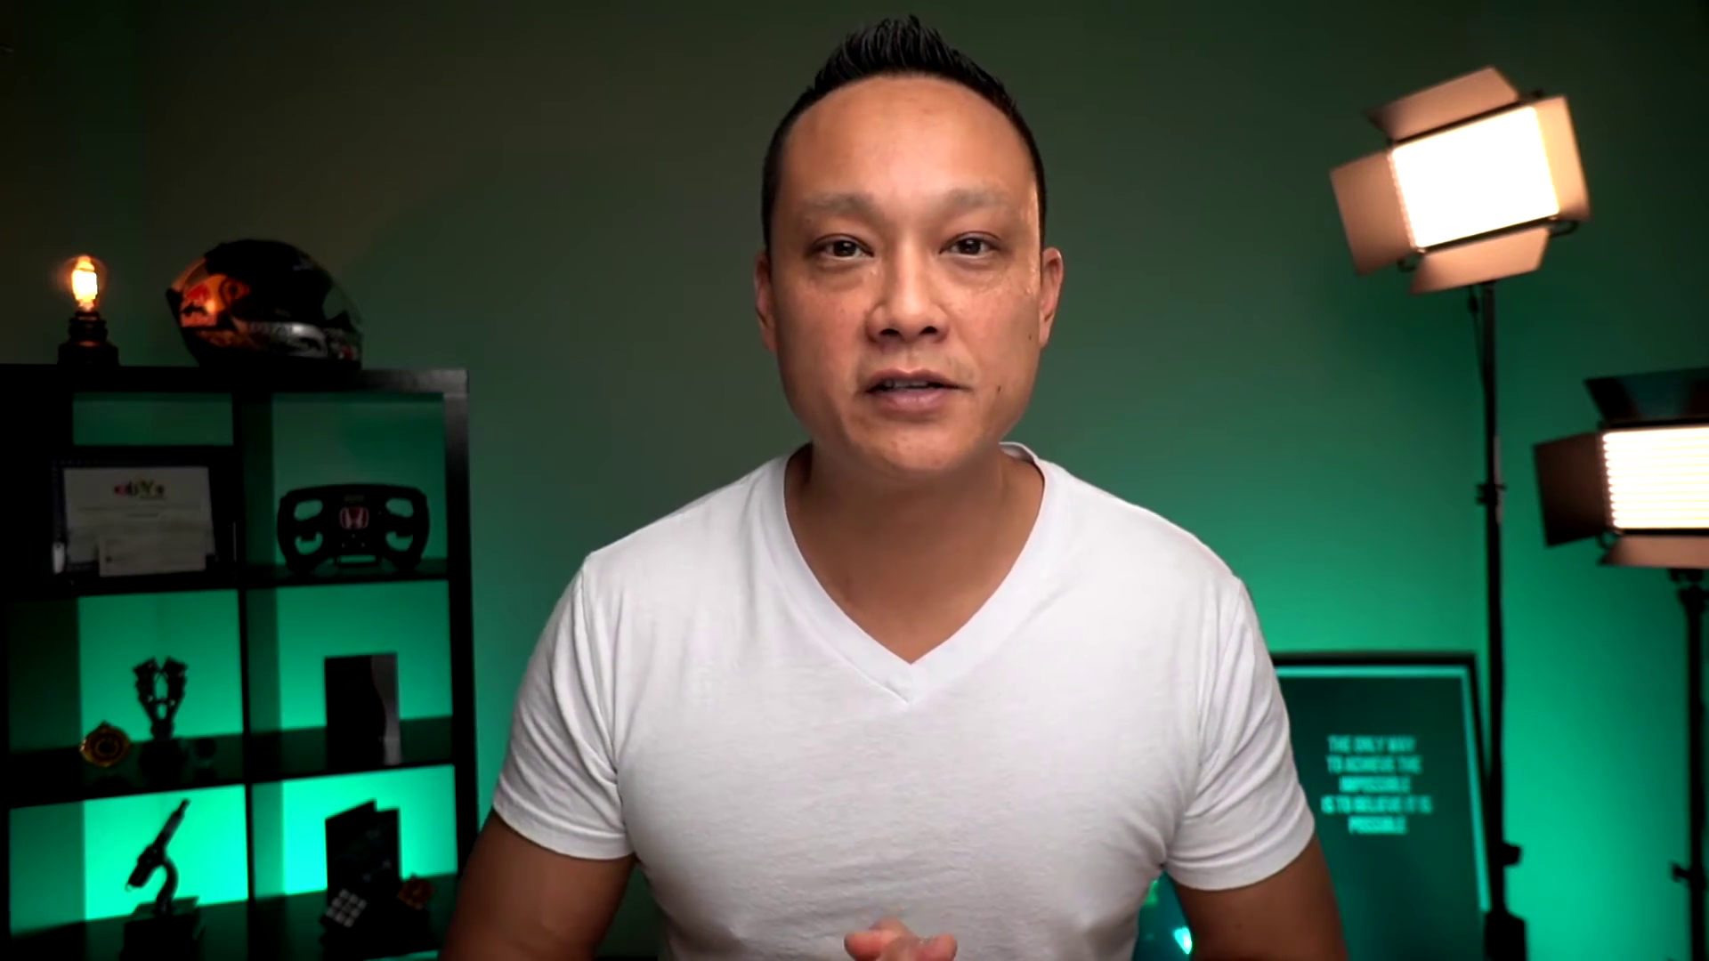
# Print one SKU label for the can opener using 30-up labels 1" x 2-5/8" on US Letter, and open the label file
pyautogui.click(1012, 518)
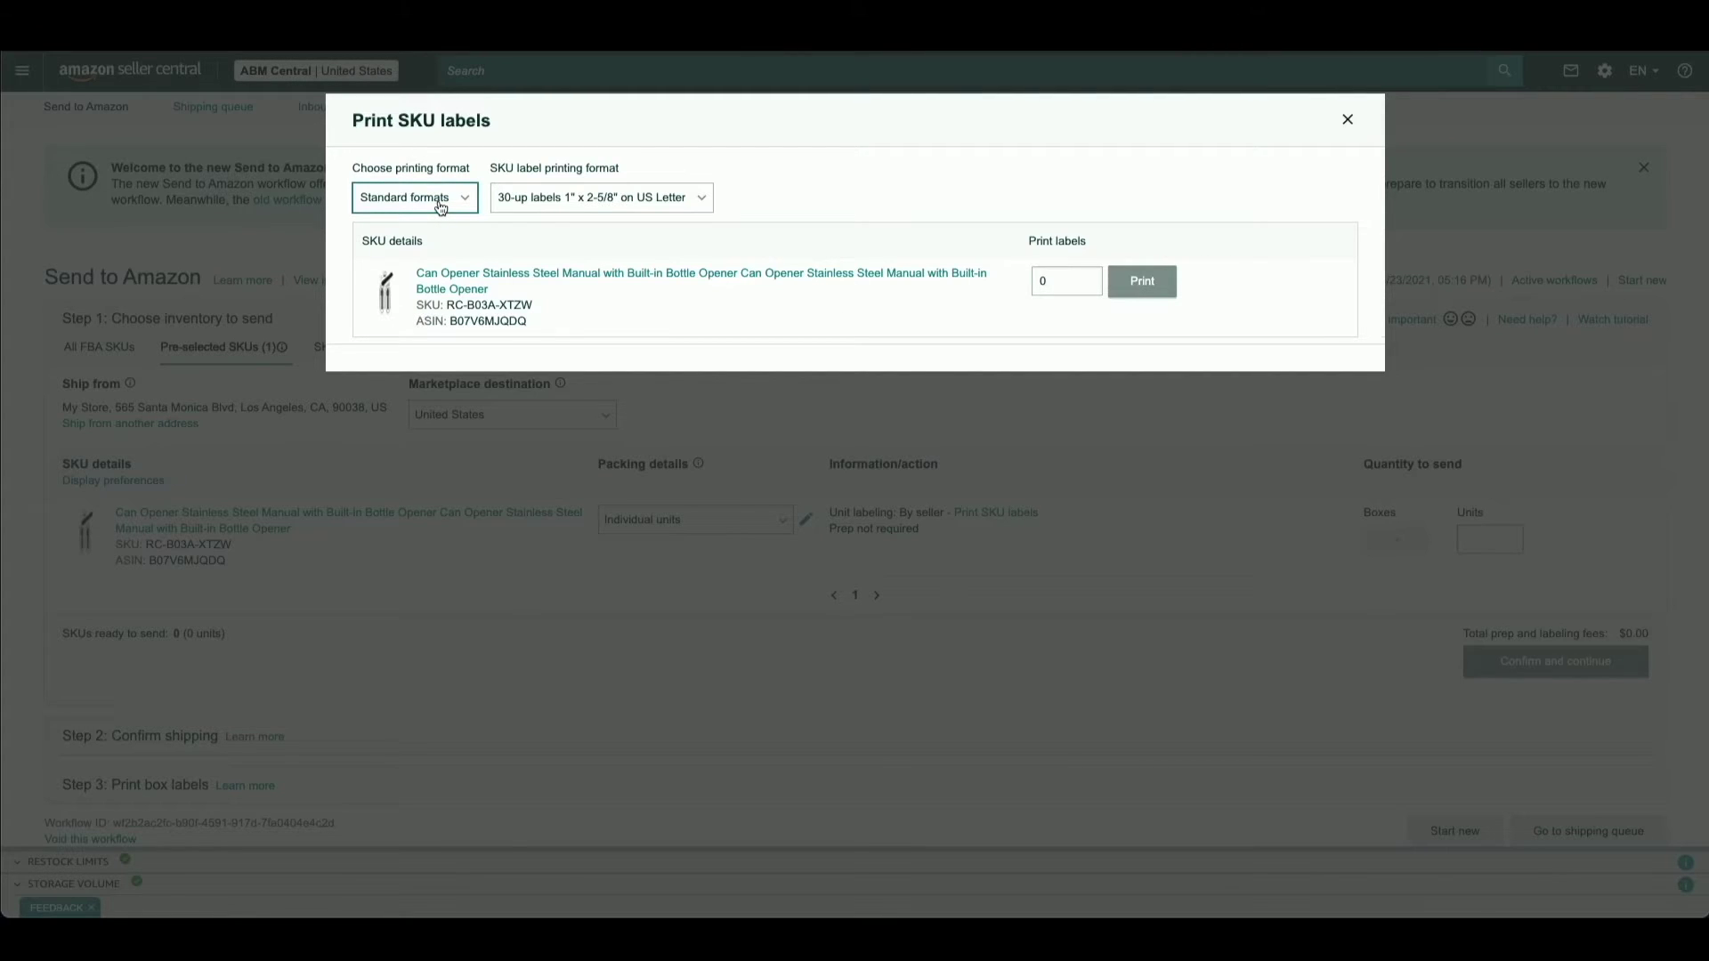
pyautogui.click(707, 202)
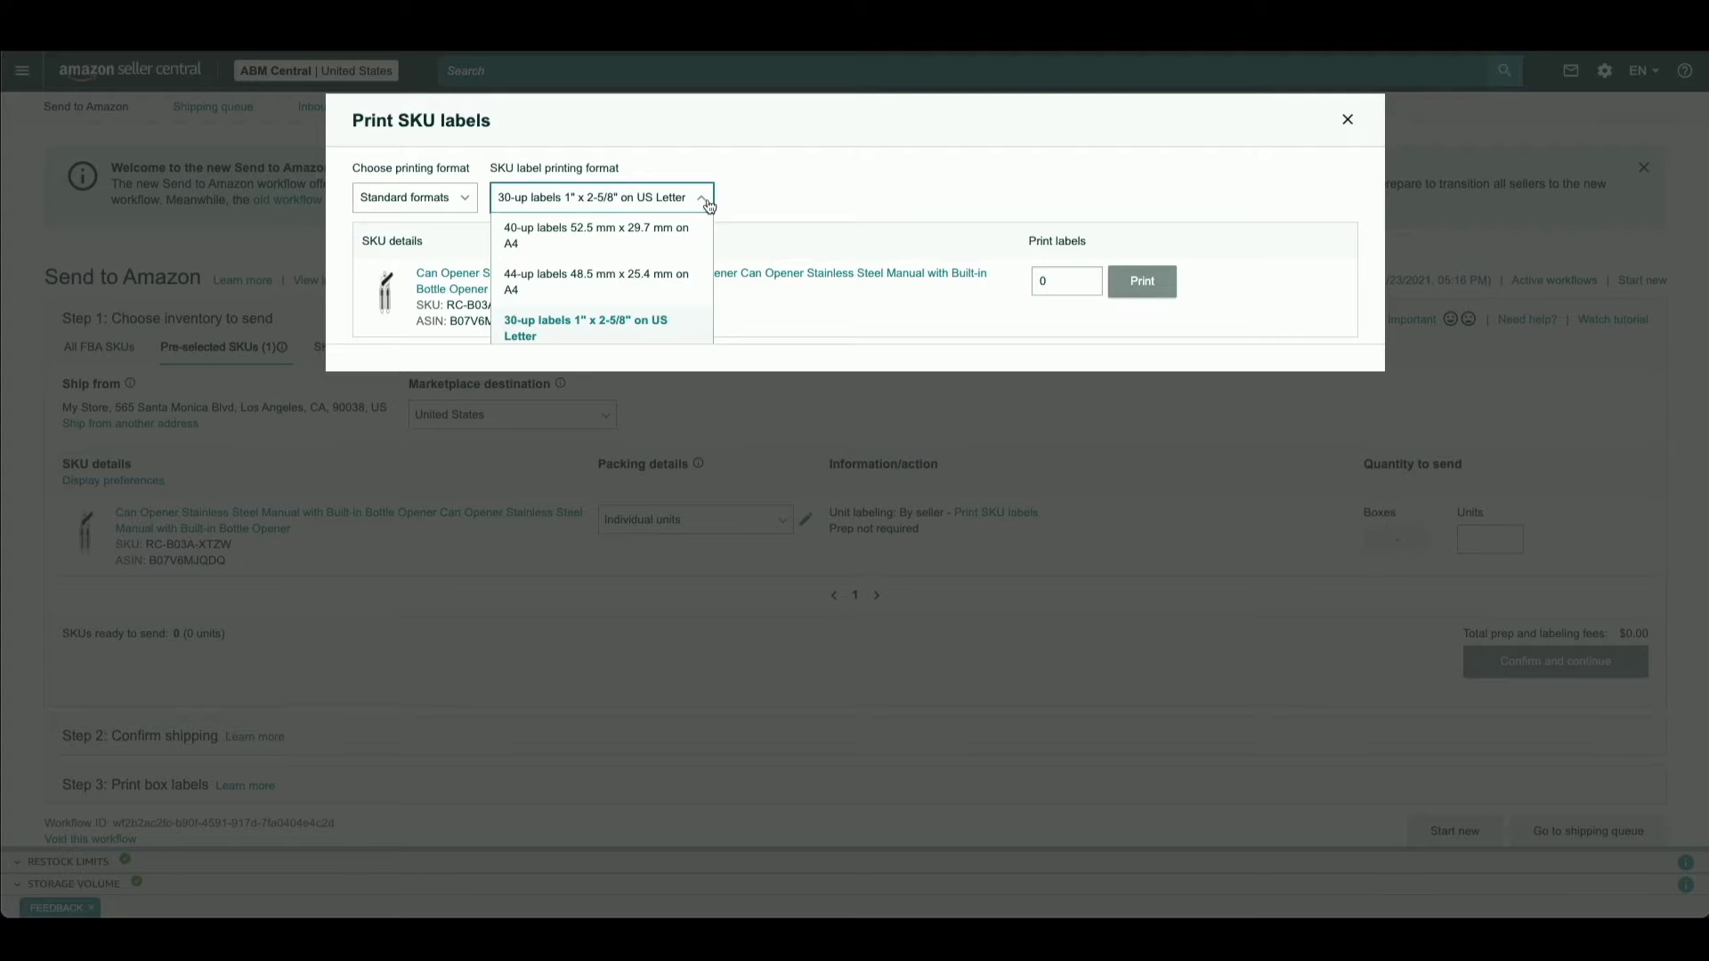
pyautogui.click(1043, 281)
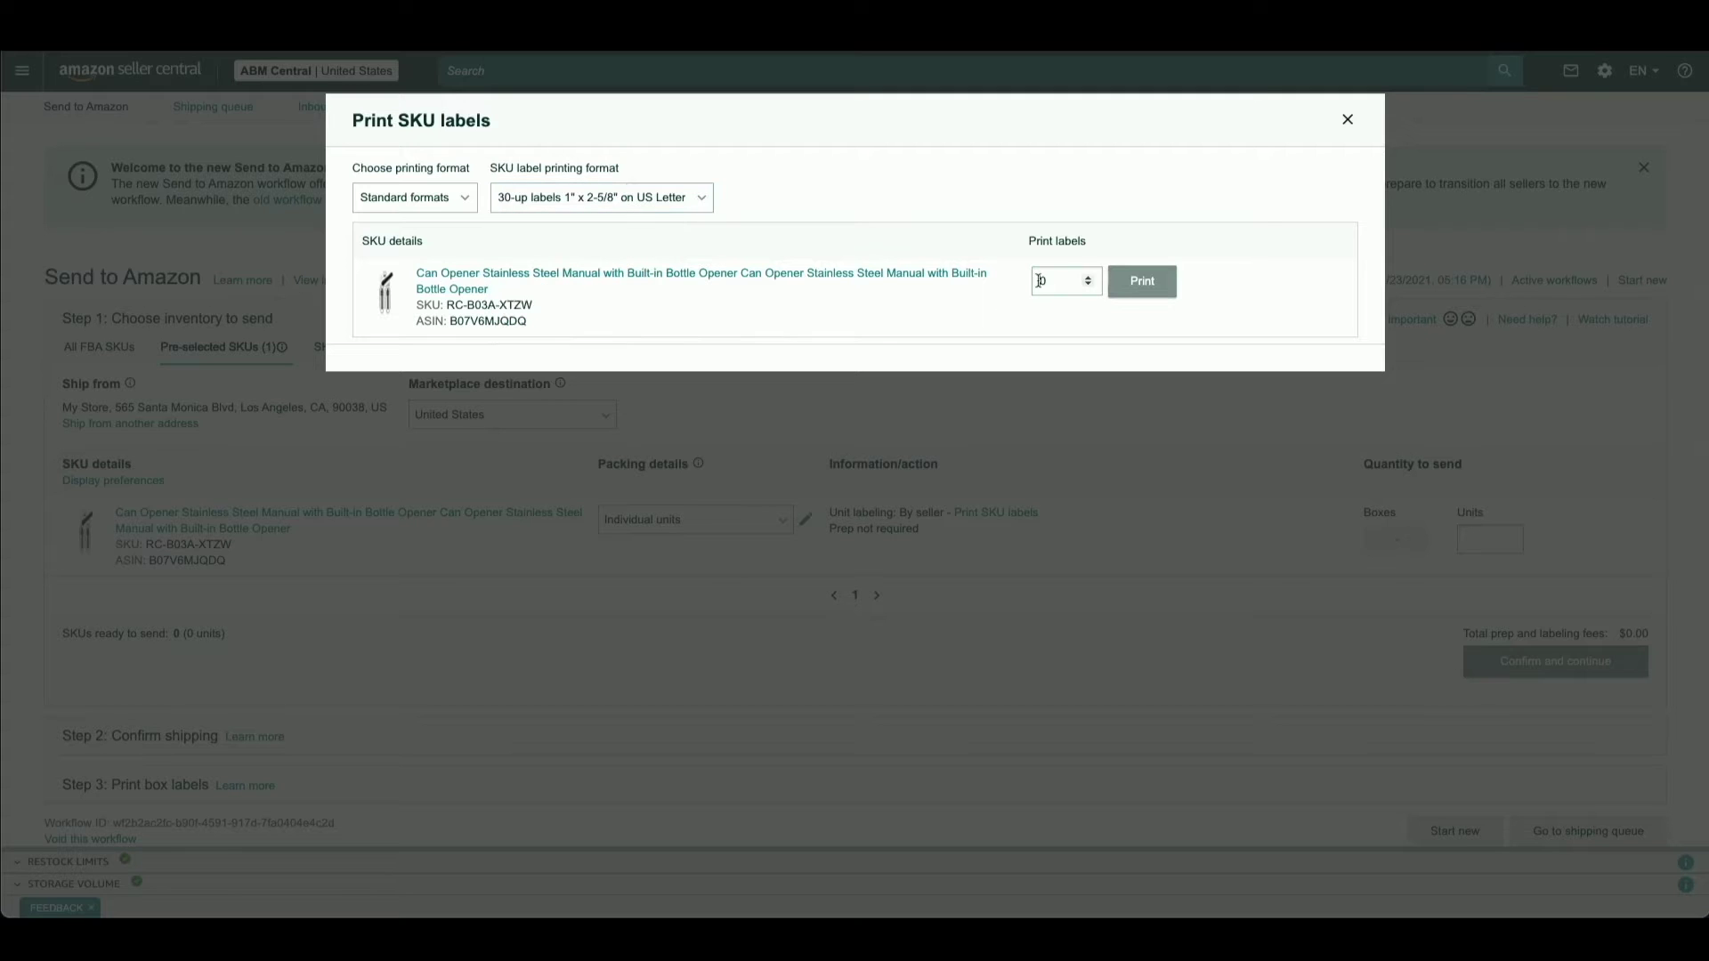
pyautogui.write('1')
pyautogui.click(1141, 280)
pyautogui.click(1184, 673)
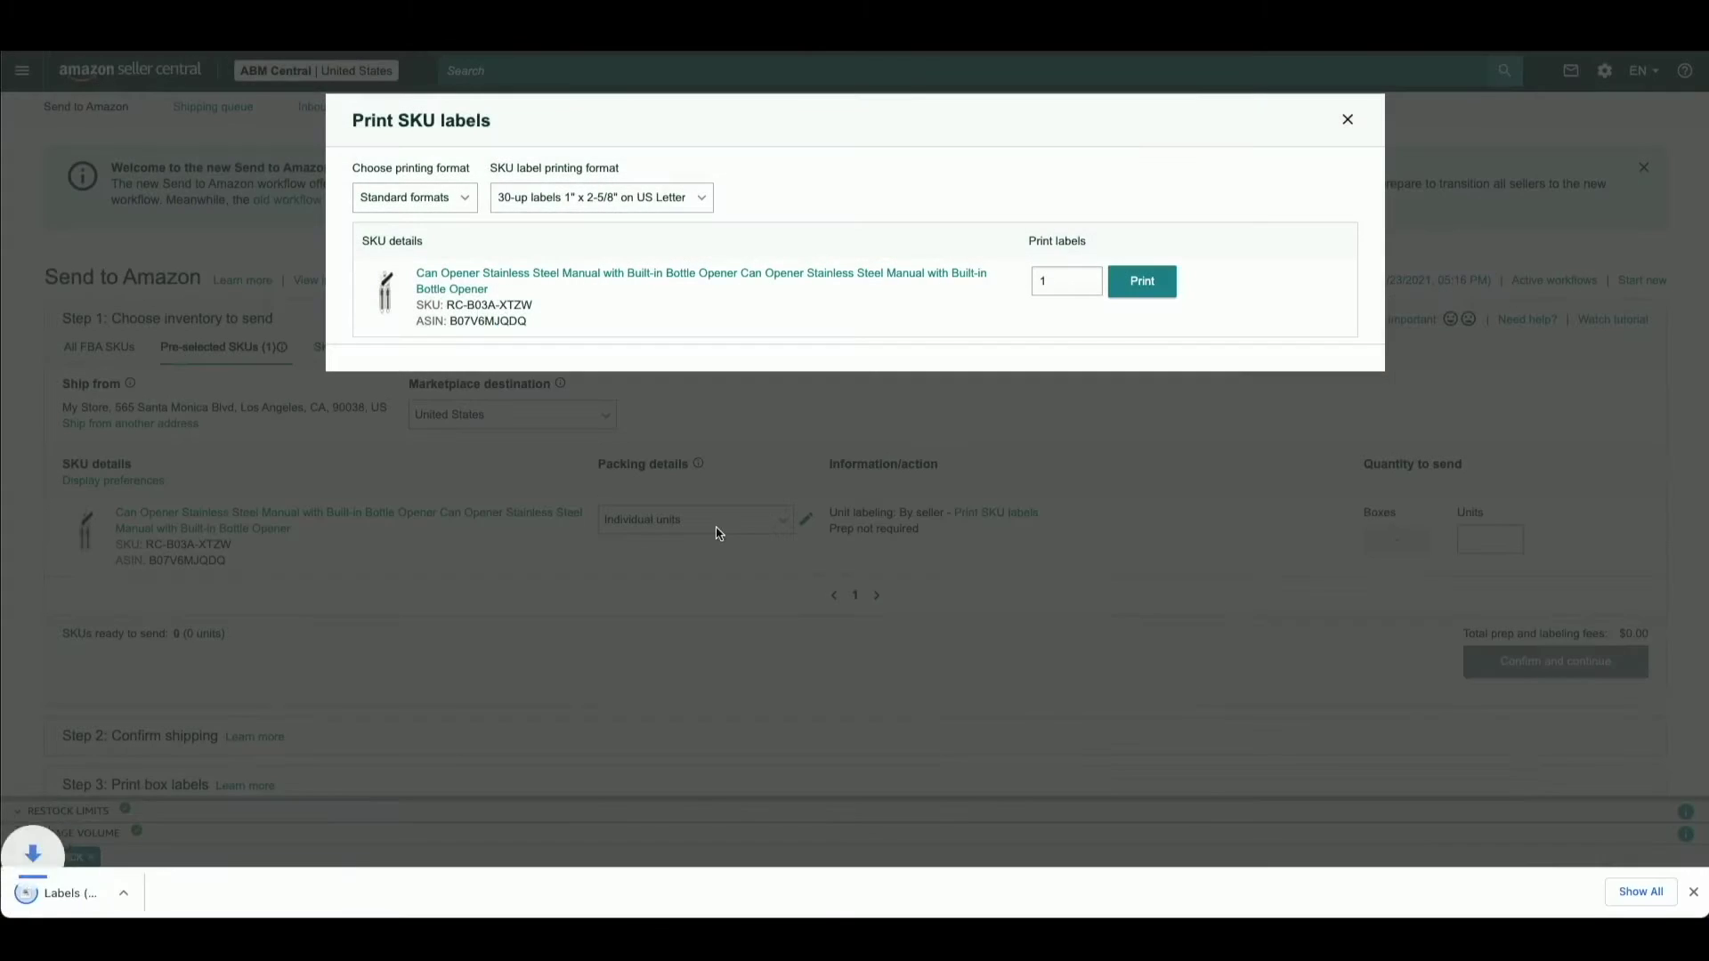
pyautogui.click(107, 891)
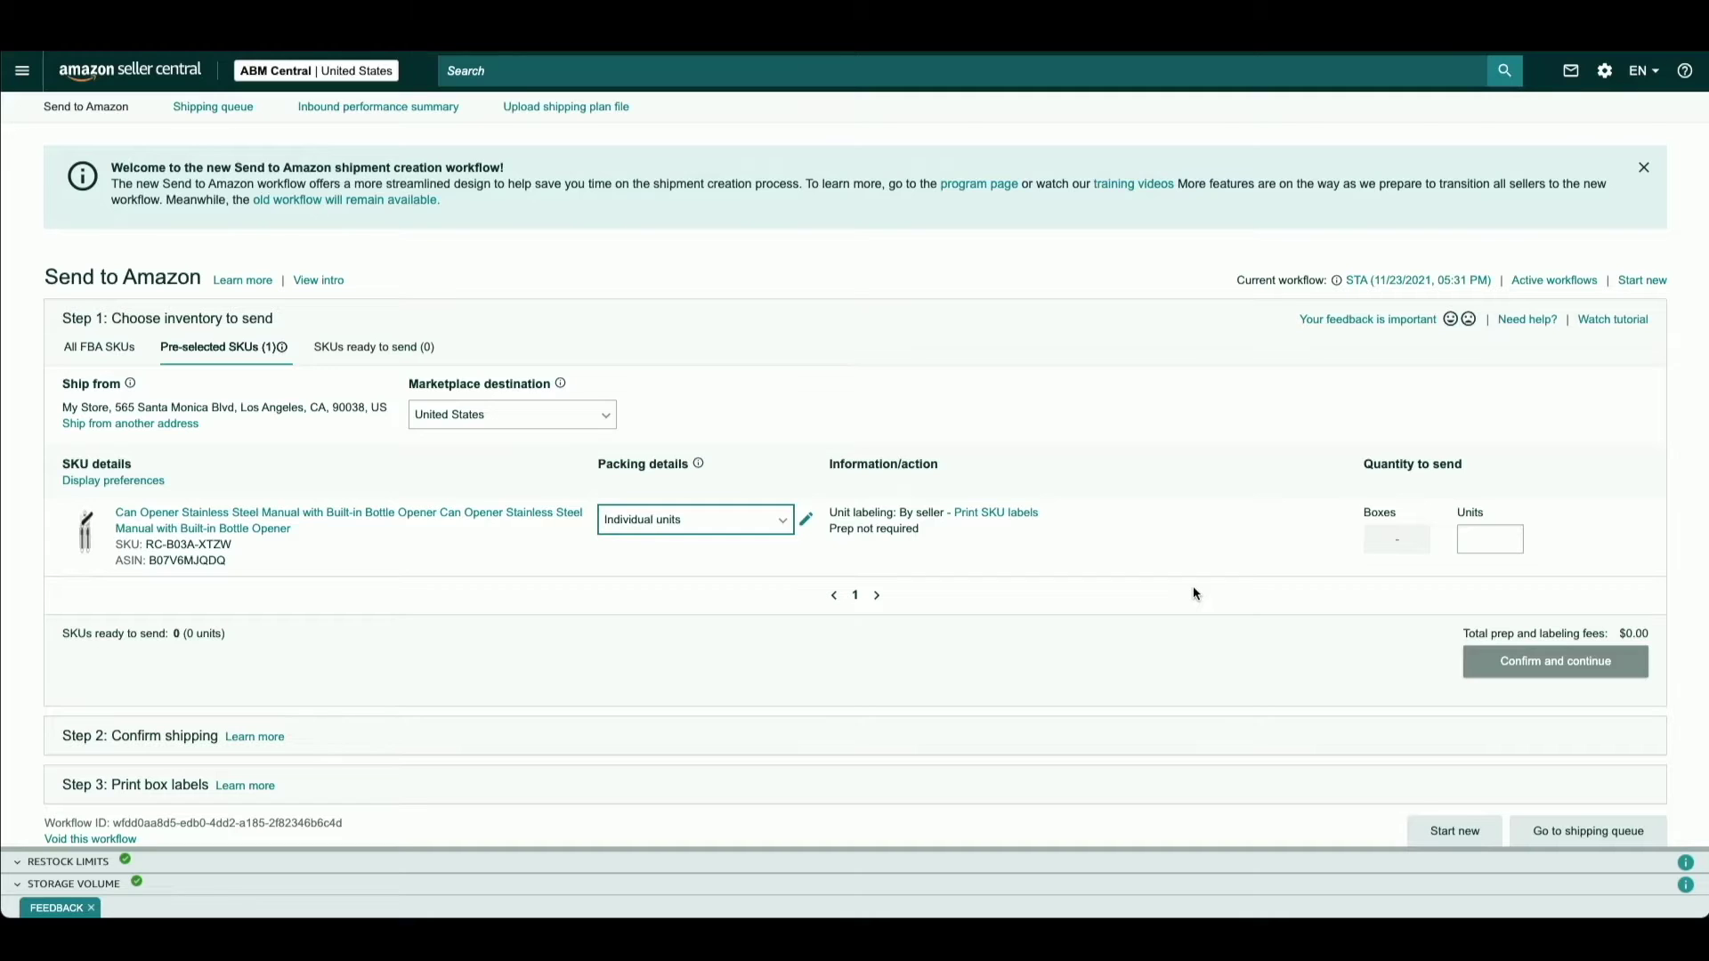
# Set the can opener's quantity to 1000 units, mark it ready to pack and proceed to packing individual units
pyautogui.write('1000')
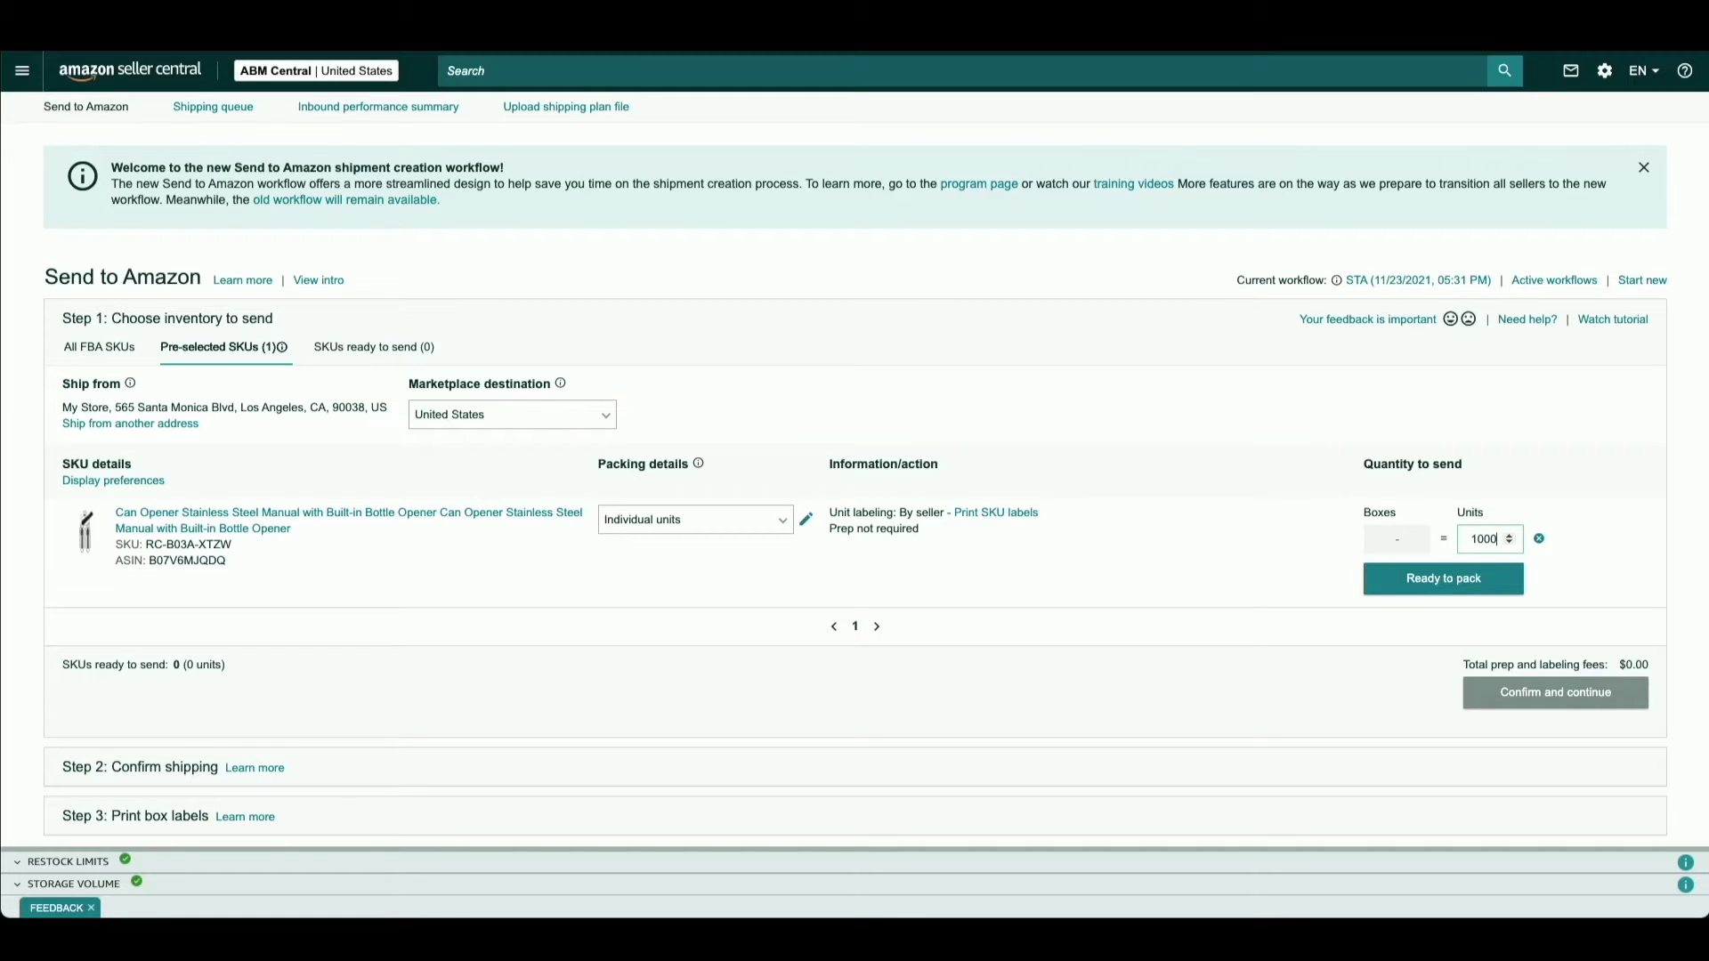
pyautogui.click(1435, 577)
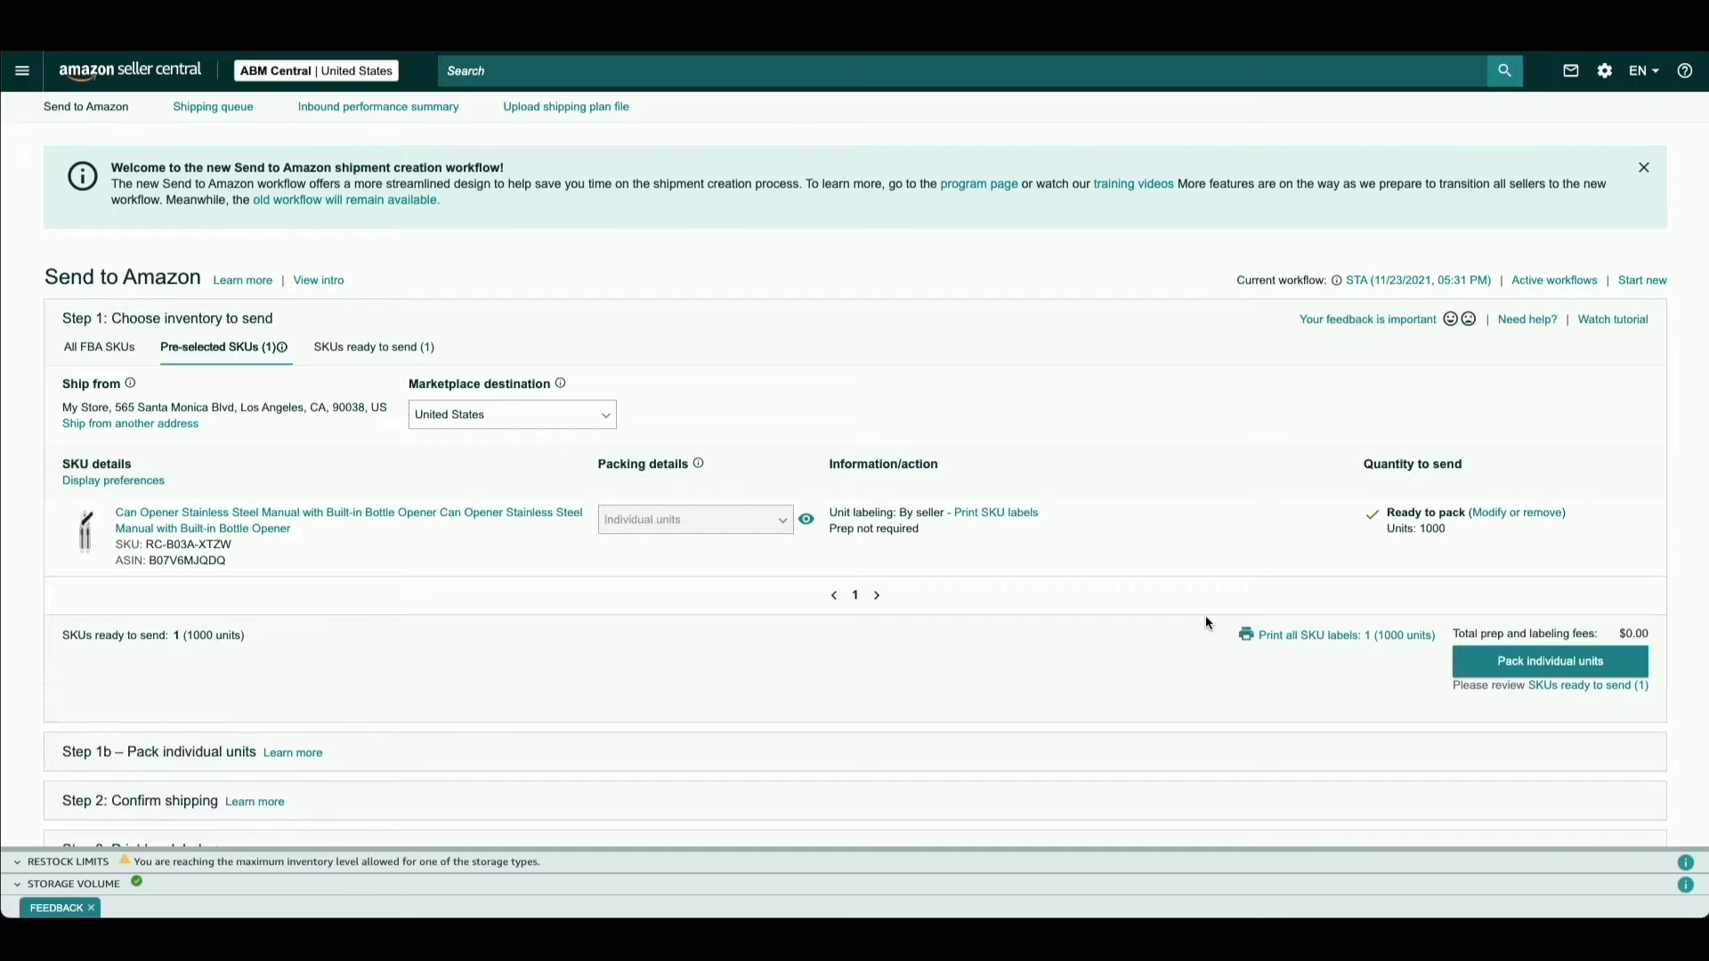
pyautogui.click(1504, 664)
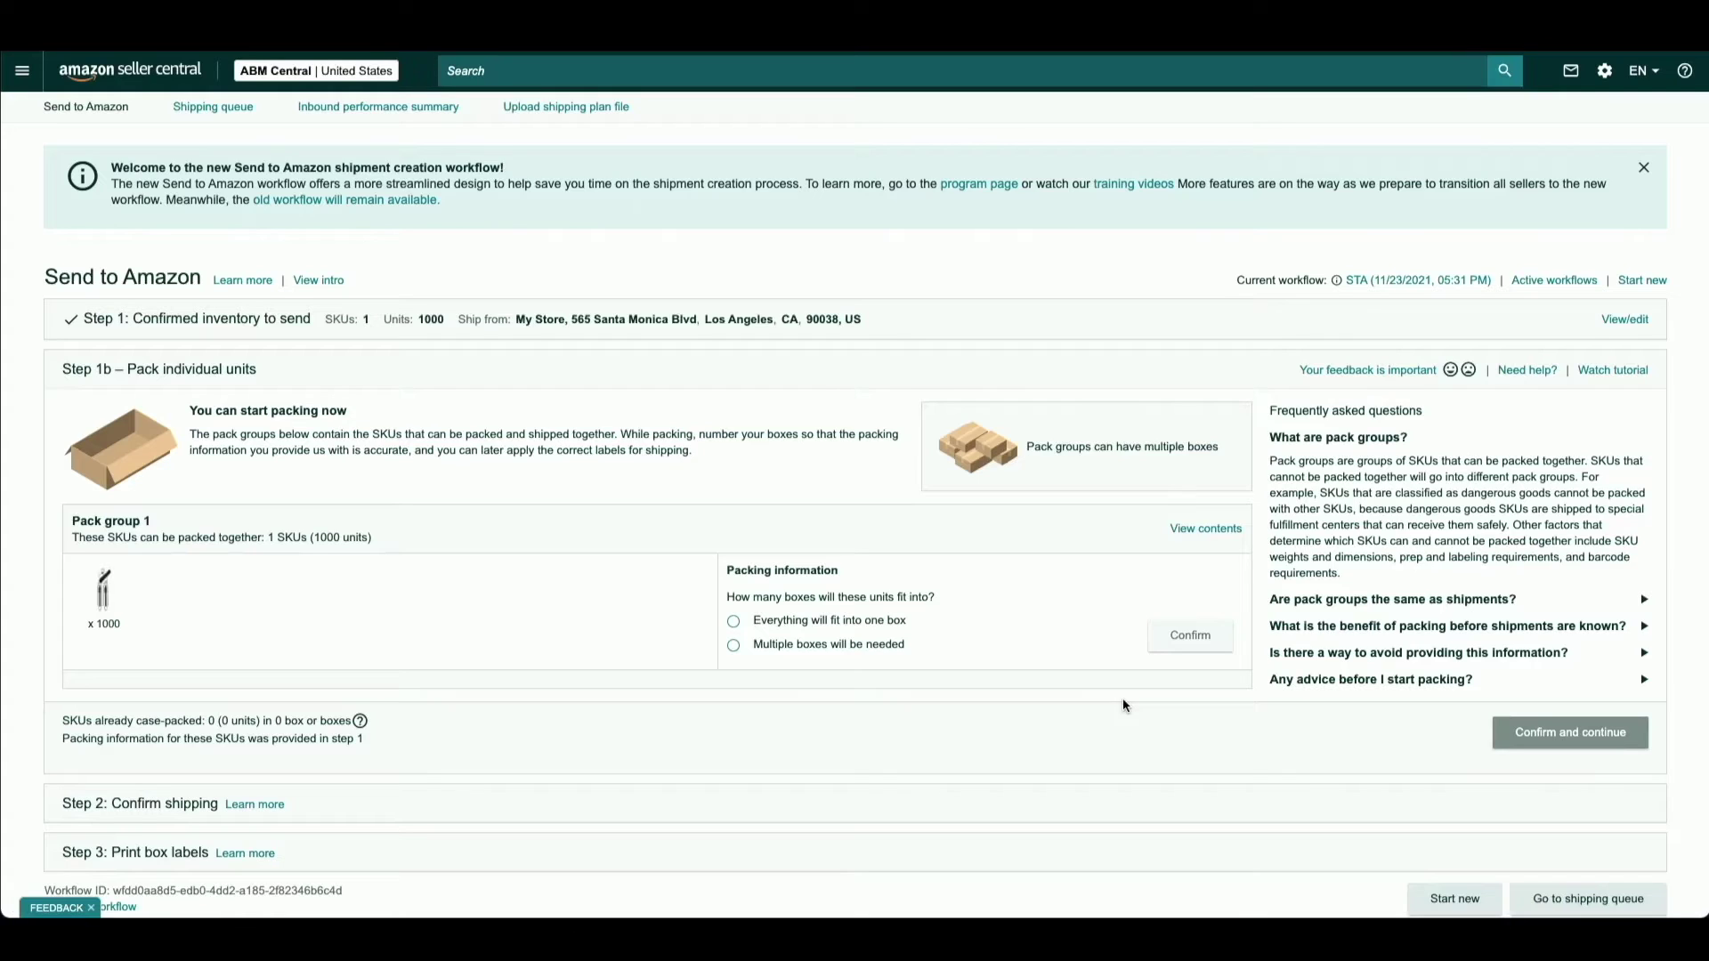
# Specify multiple boxes for pack group 1, set the number of boxes to 4 and open its web form
pyautogui.click(733, 647)
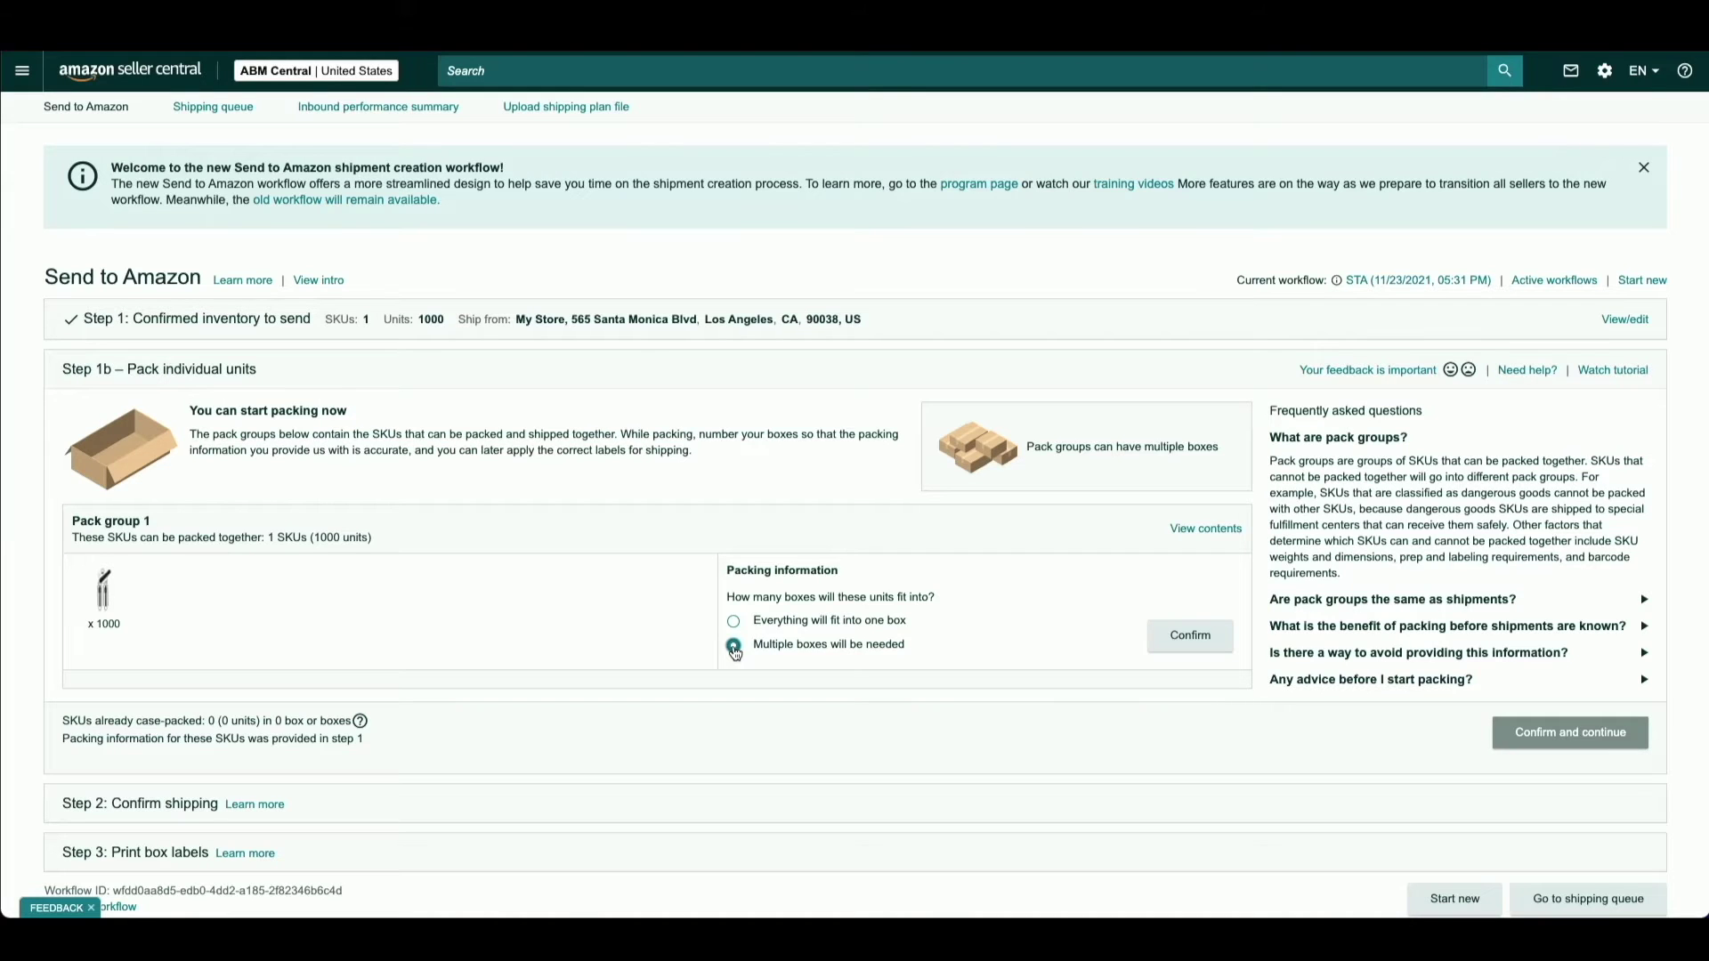
pyautogui.click(1184, 637)
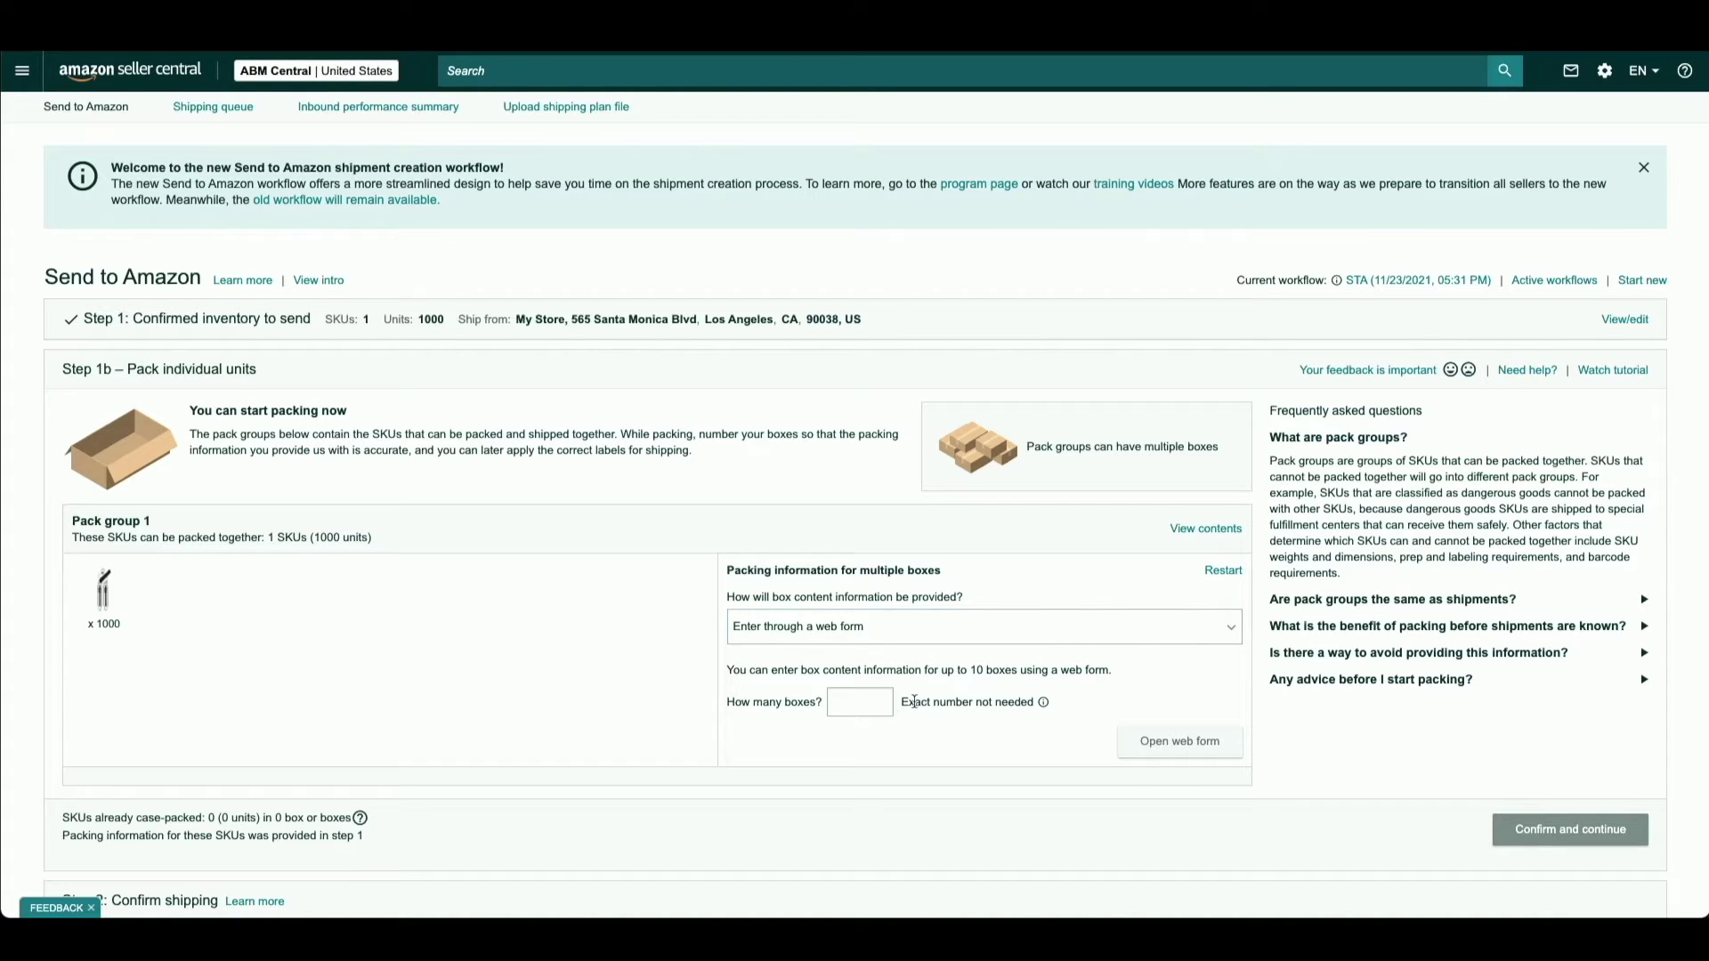
pyautogui.click(864, 702)
pyautogui.write('4')
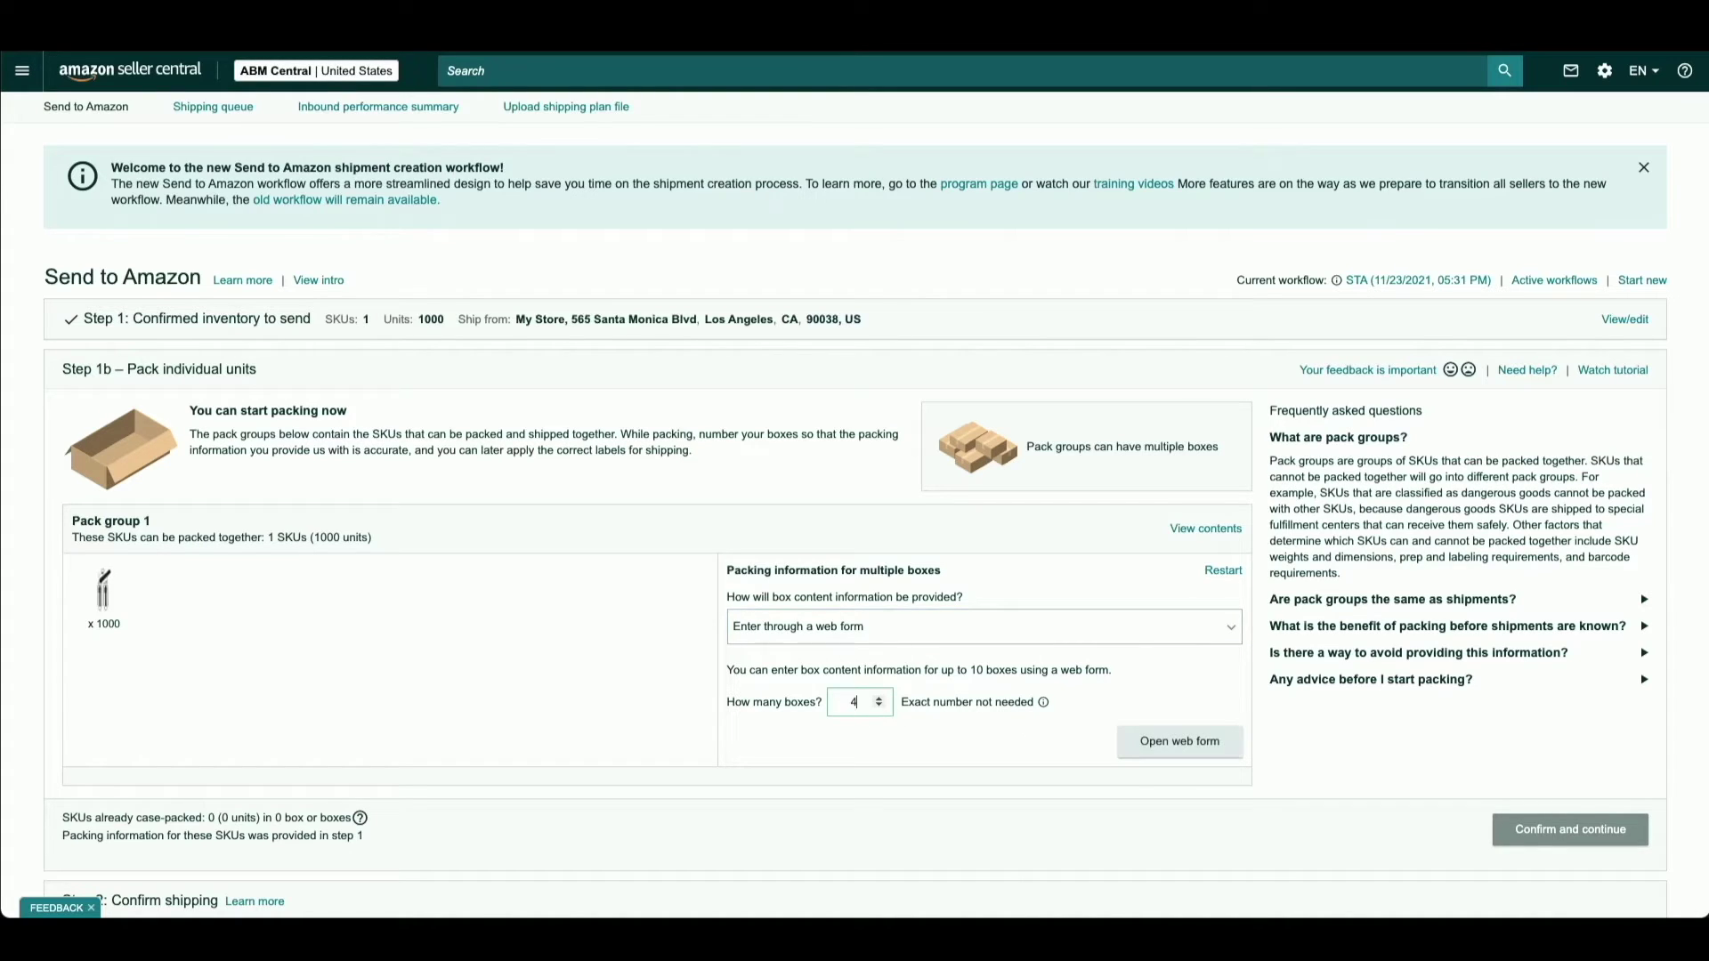
pyautogui.click(1152, 744)
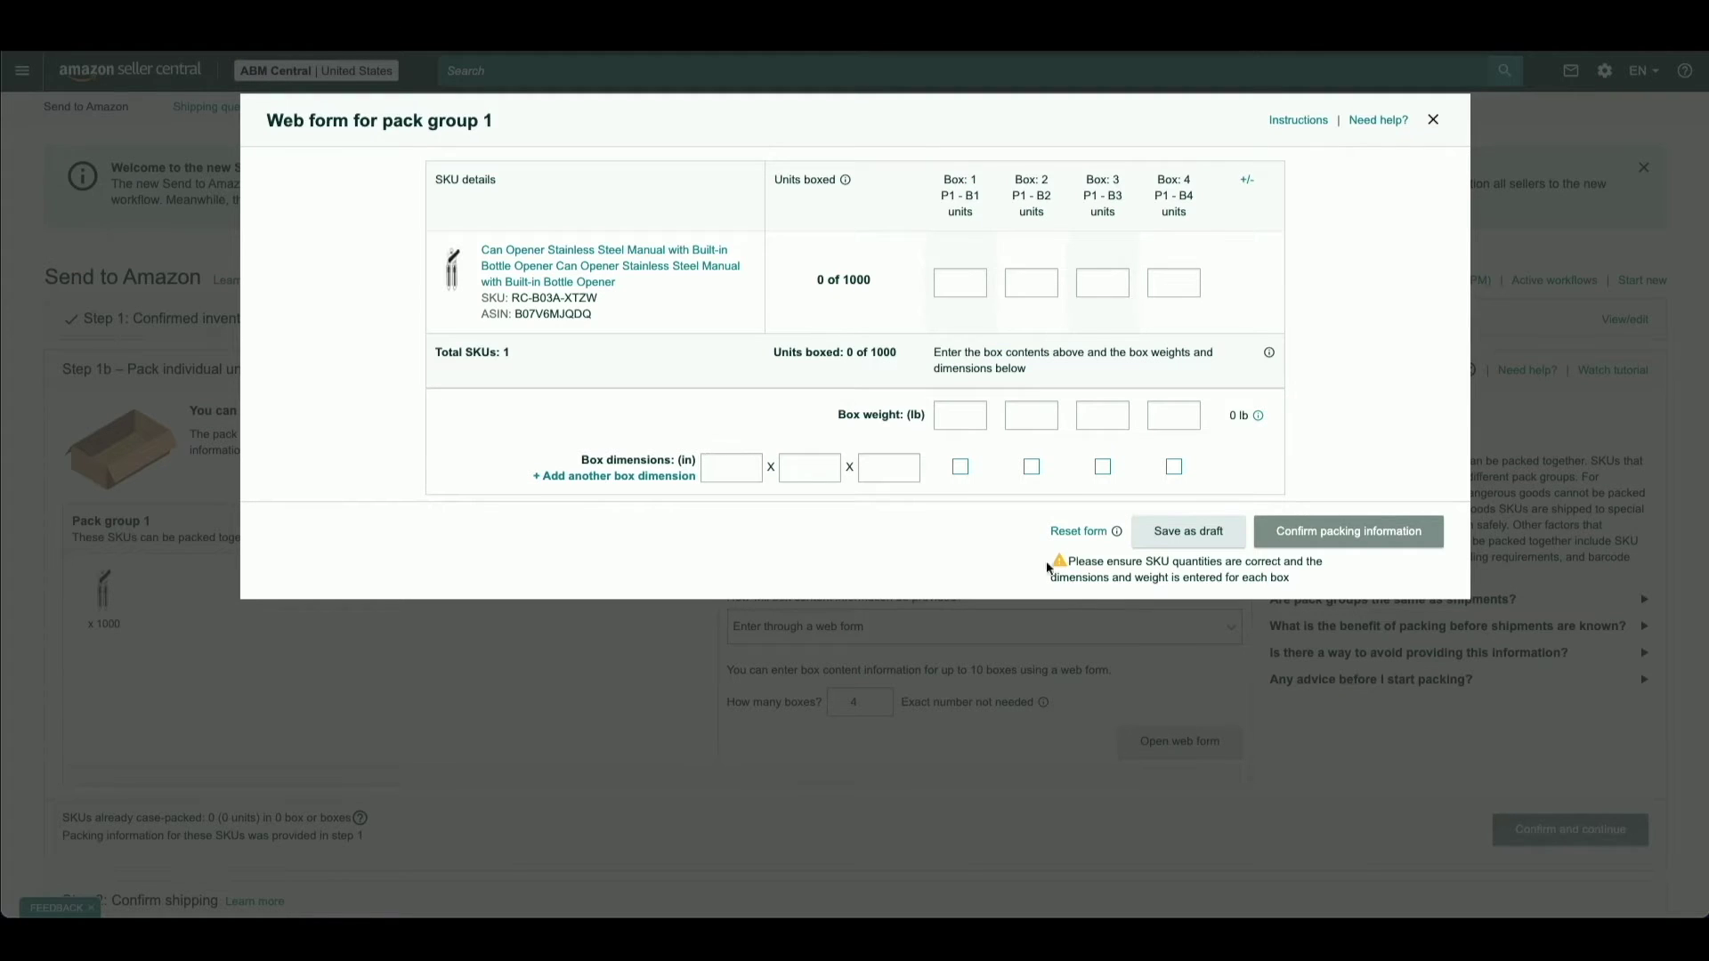
# Assign 250 units to each of the four boxes in the pack group's web form
pyautogui.click(952, 284)
pyautogui.write('250')
pyautogui.click(1019, 281)
pyautogui.write('250')
pyautogui.click(1120, 283)
pyautogui.write('250')
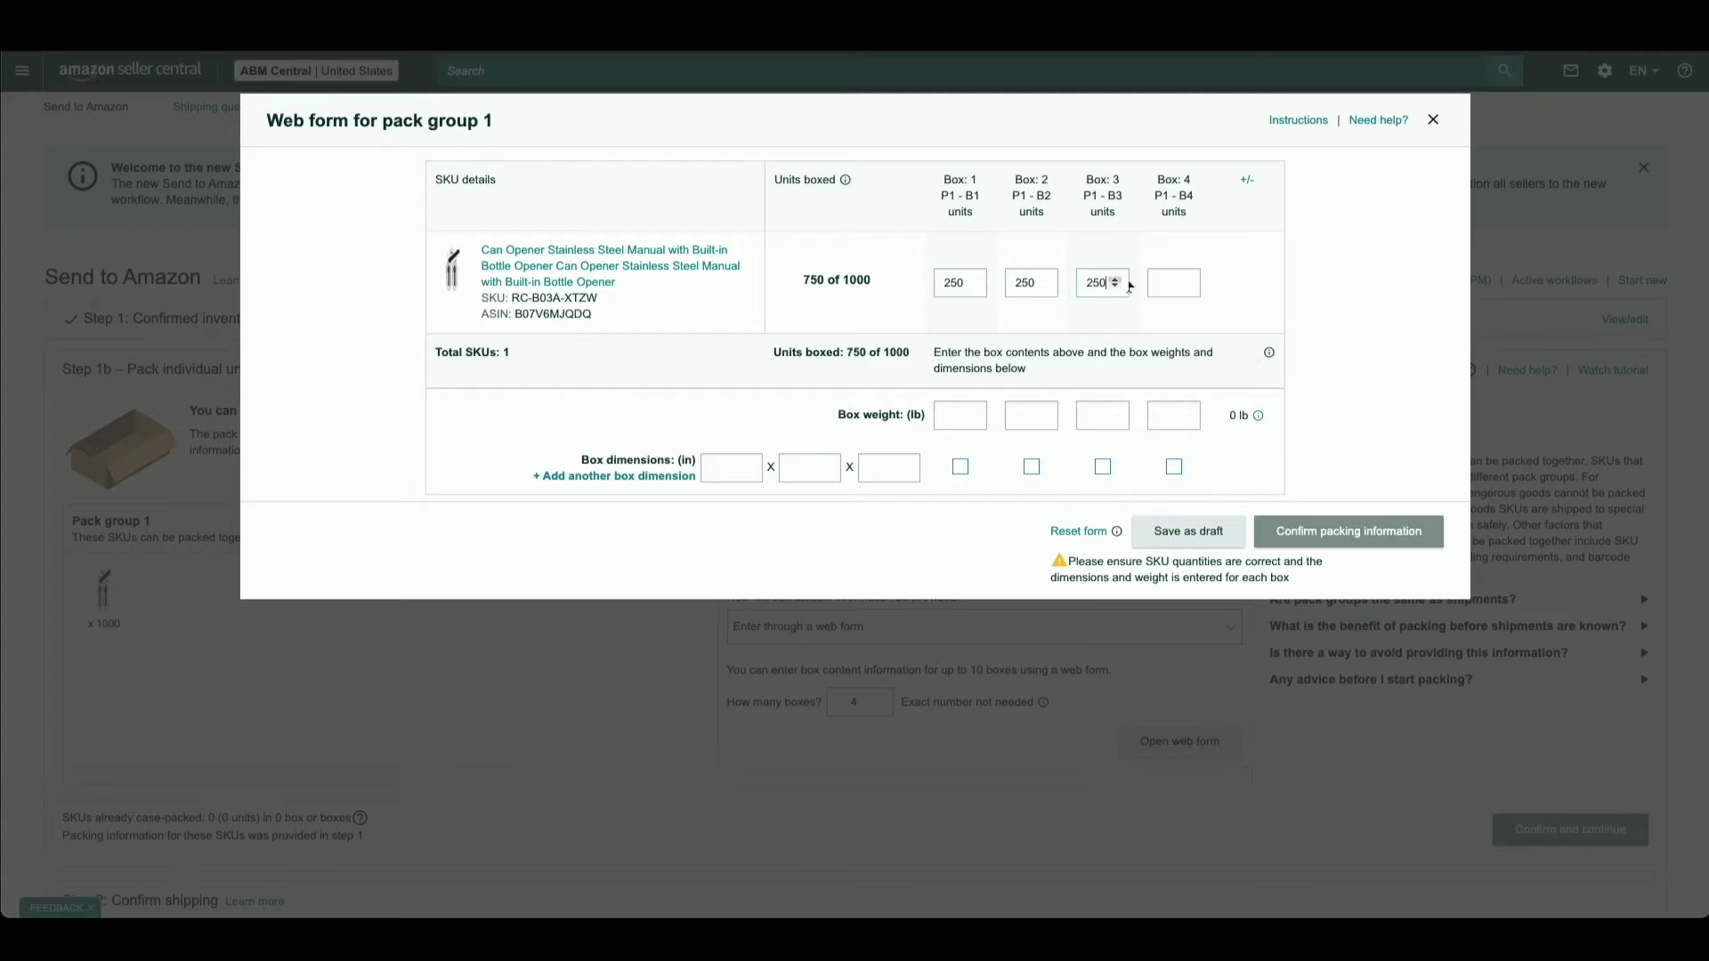
pyautogui.click(1158, 283)
pyautogui.write('250')
pyautogui.click(828, 281)
# Set the weight of each of the four boxes to 20 lb
pyautogui.click(953, 415)
pyautogui.write('20')
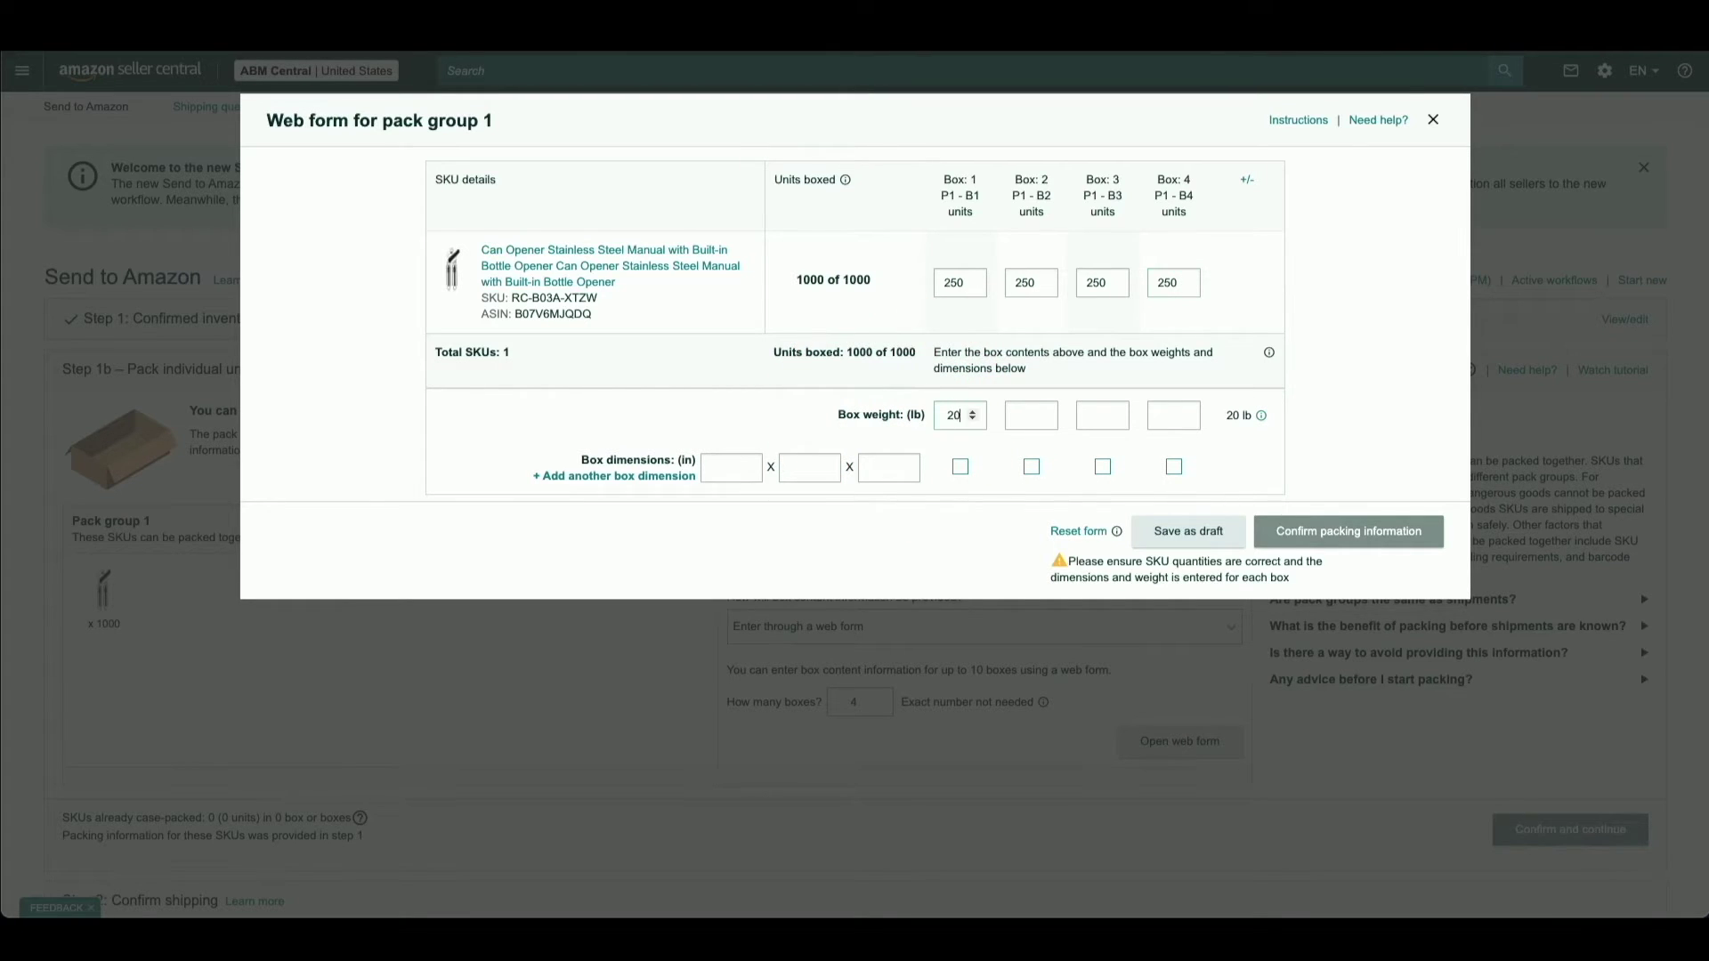
pyautogui.press('Tab')
pyautogui.write('20')
pyautogui.press('Tab')
pyautogui.write('20')
pyautogui.press('Tab')
pyautogui.write('20')
# Enter box dimensions of 25 x 25 x 20 in and apply them to all four boxes
pyautogui.click(742, 470)
pyautogui.write('15')
pyautogui.press('Tab')
pyautogui.write('25')
pyautogui.press('Tab')
pyautogui.write('2')
pyautogui.click(960, 466)
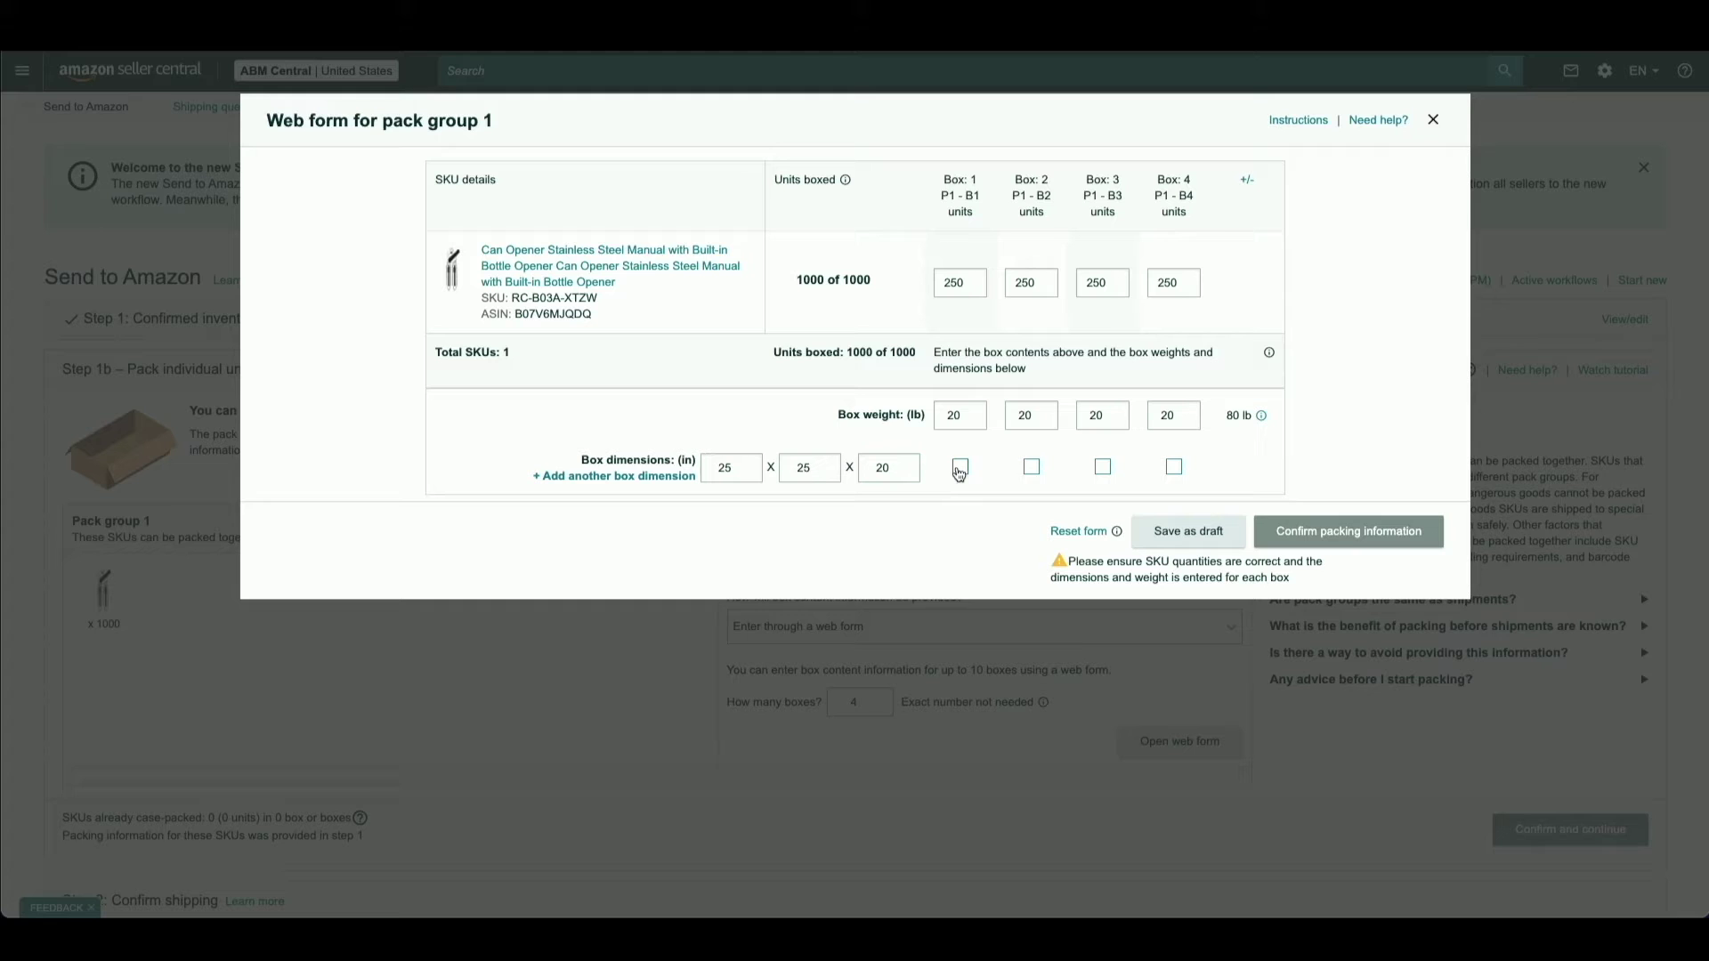
pyautogui.click(1032, 466)
pyautogui.click(1103, 467)
pyautogui.click(1174, 466)
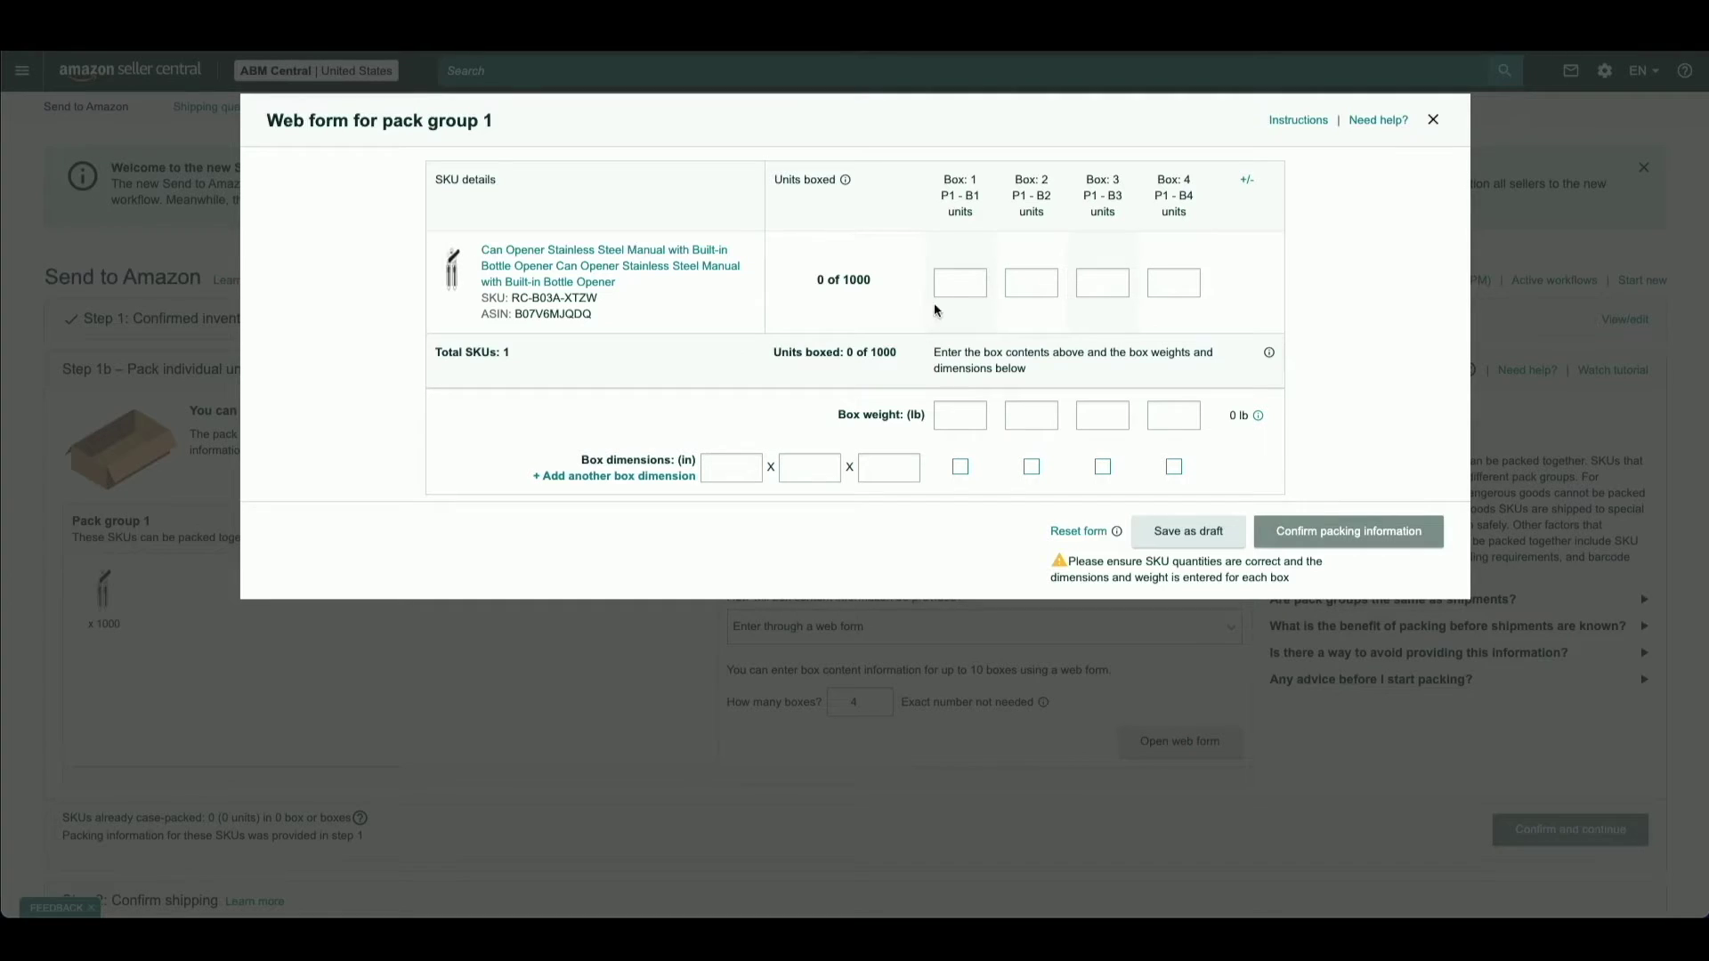
# Assign 300 units each to boxes 1, 2 and 3 and 100 units to box 4
pyautogui.click(952, 283)
pyautogui.write('300')
pyautogui.press('Tab')
pyautogui.write('300')
pyautogui.press('Tab')
pyautogui.write('3000')
pyautogui.press('BackSpace')
pyautogui.press('Tab')
pyautogui.write('100')
# Set the weights of boxes 1 to 3 to 25 lb each and box 4 to 10 lb
pyautogui.click(946, 415)
pyautogui.write('25')
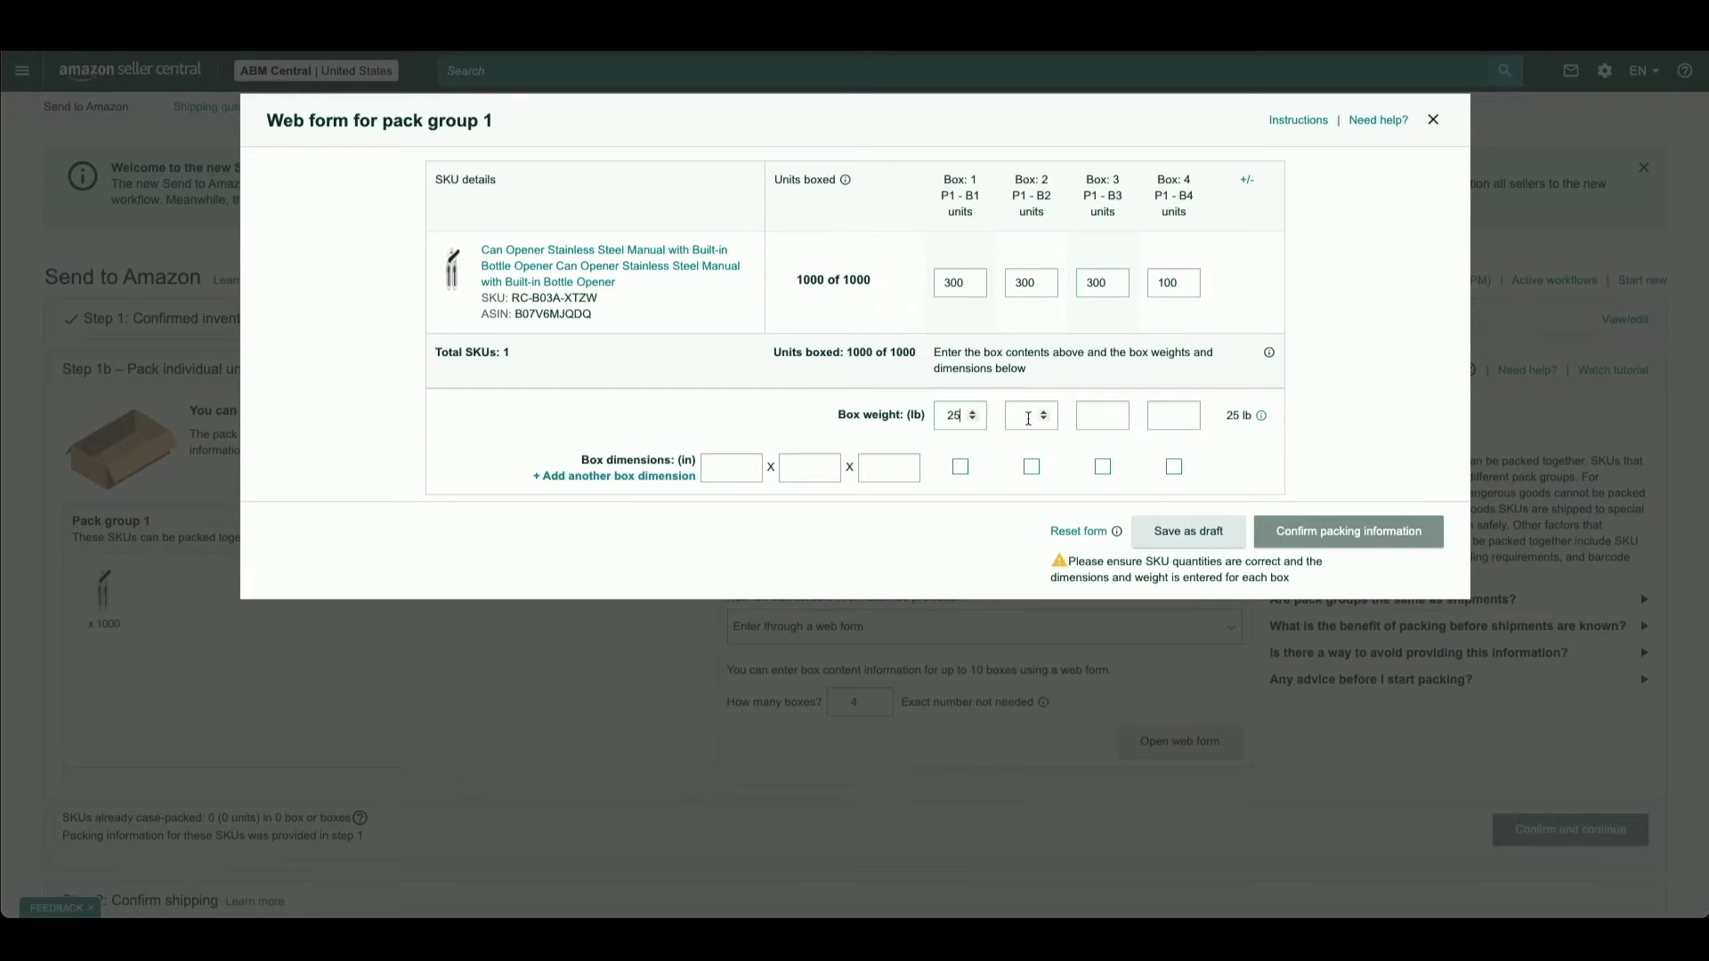
pyautogui.press('Tab')
pyautogui.write('25')
pyautogui.press('Tab')
pyautogui.write('25')
pyautogui.click(1155, 416)
pyautogui.write('25')
# Enter box dimensions of 25 x 25 x 20 in and apply them to boxes 1, 2 and 3
pyautogui.click(735, 467)
pyautogui.write('25')
pyautogui.click(805, 468)
pyautogui.write('25')
pyautogui.write('20')
pyautogui.click(961, 466)
pyautogui.click(1032, 466)
pyautogui.click(1102, 468)
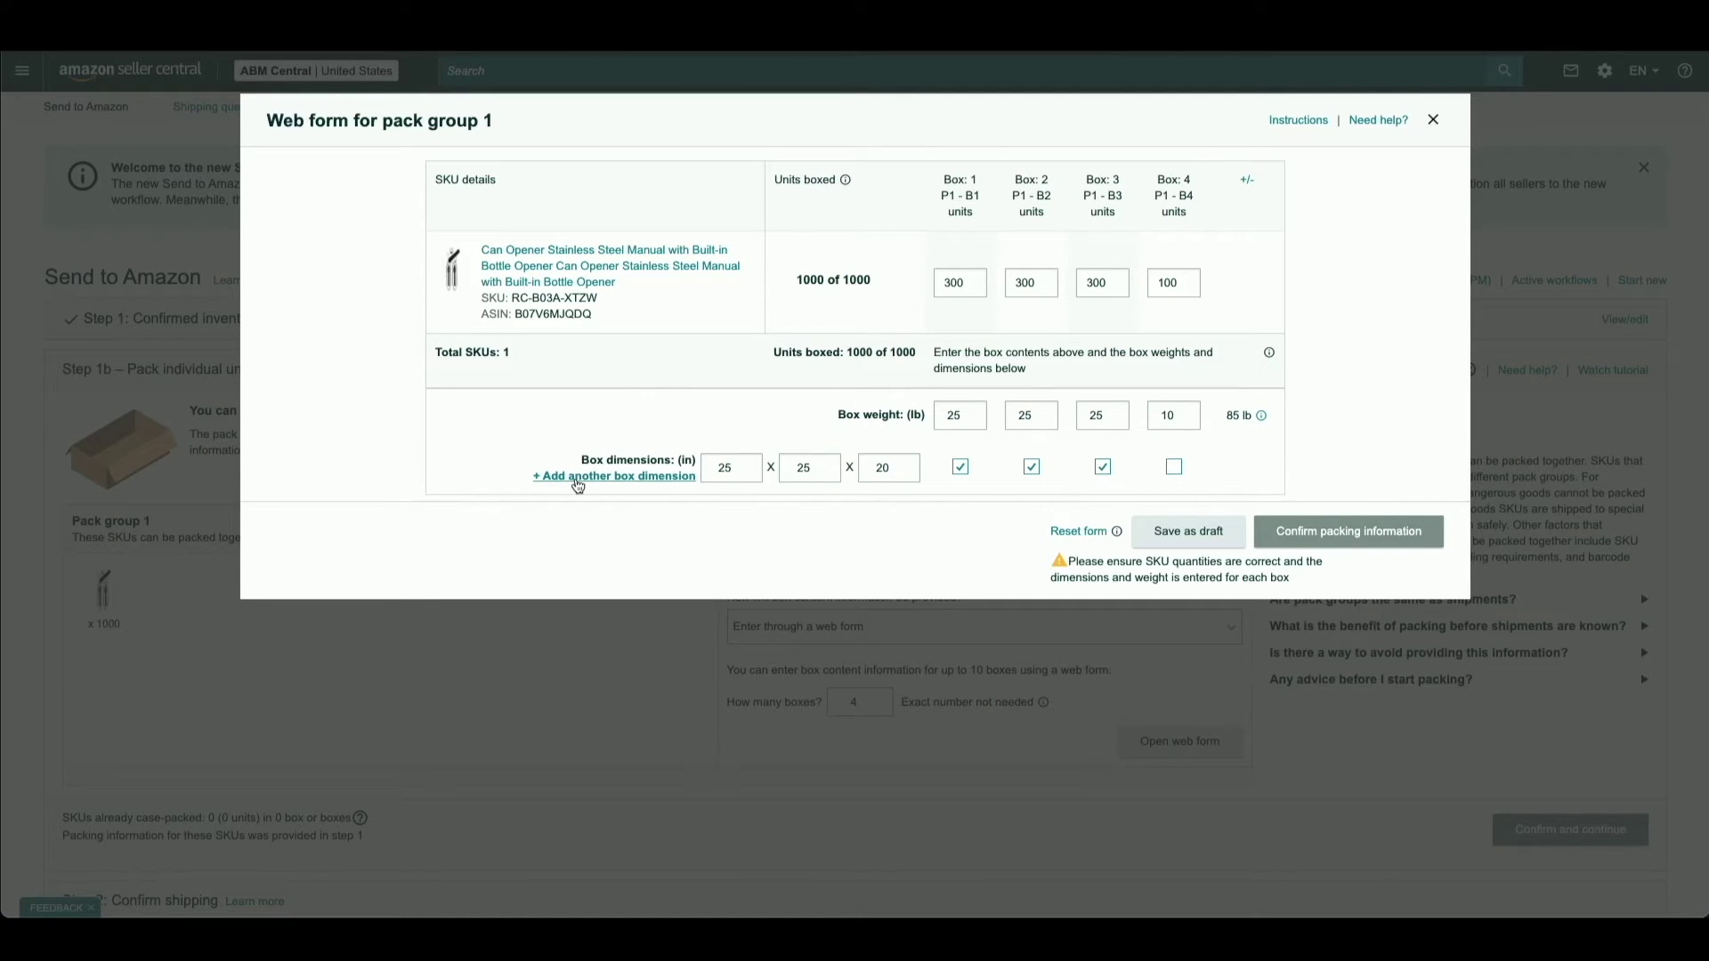
# Add another box dimension of 15 x 15 x 12 in and apply it to box 4
pyautogui.click(578, 477)
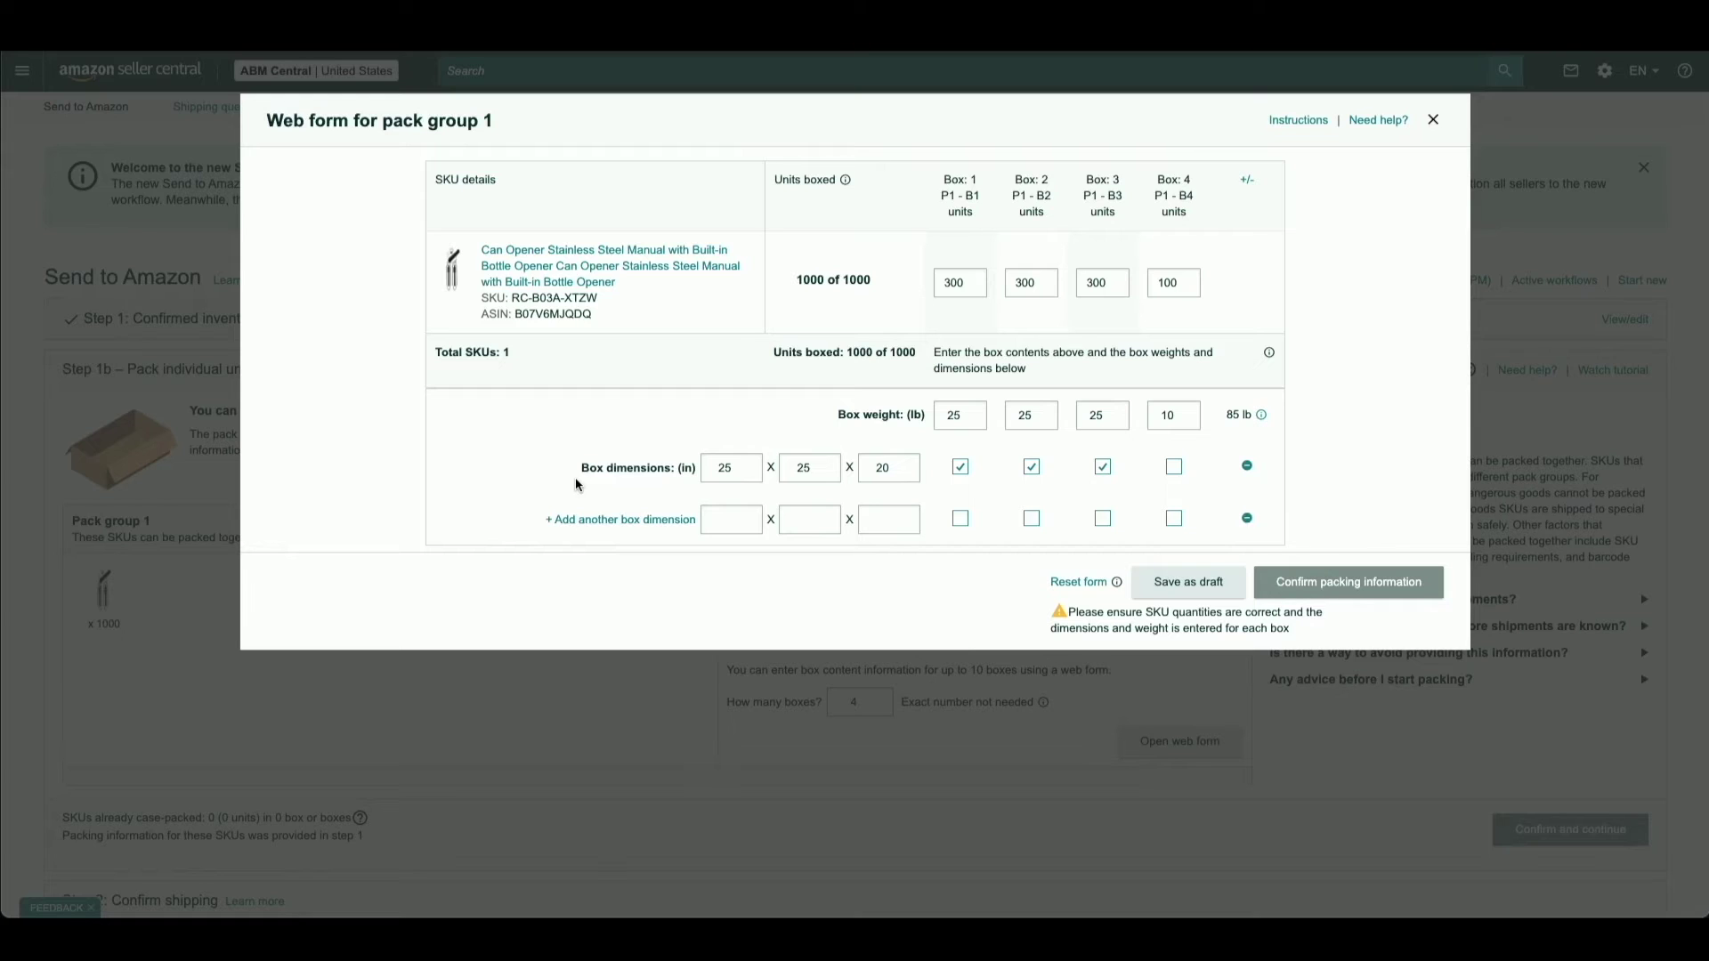
pyautogui.click(713, 519)
pyautogui.write('15')
pyautogui.press('Tab')
pyautogui.write('15')
pyautogui.press('Tab')
pyautogui.write('12')
pyautogui.click(1174, 519)
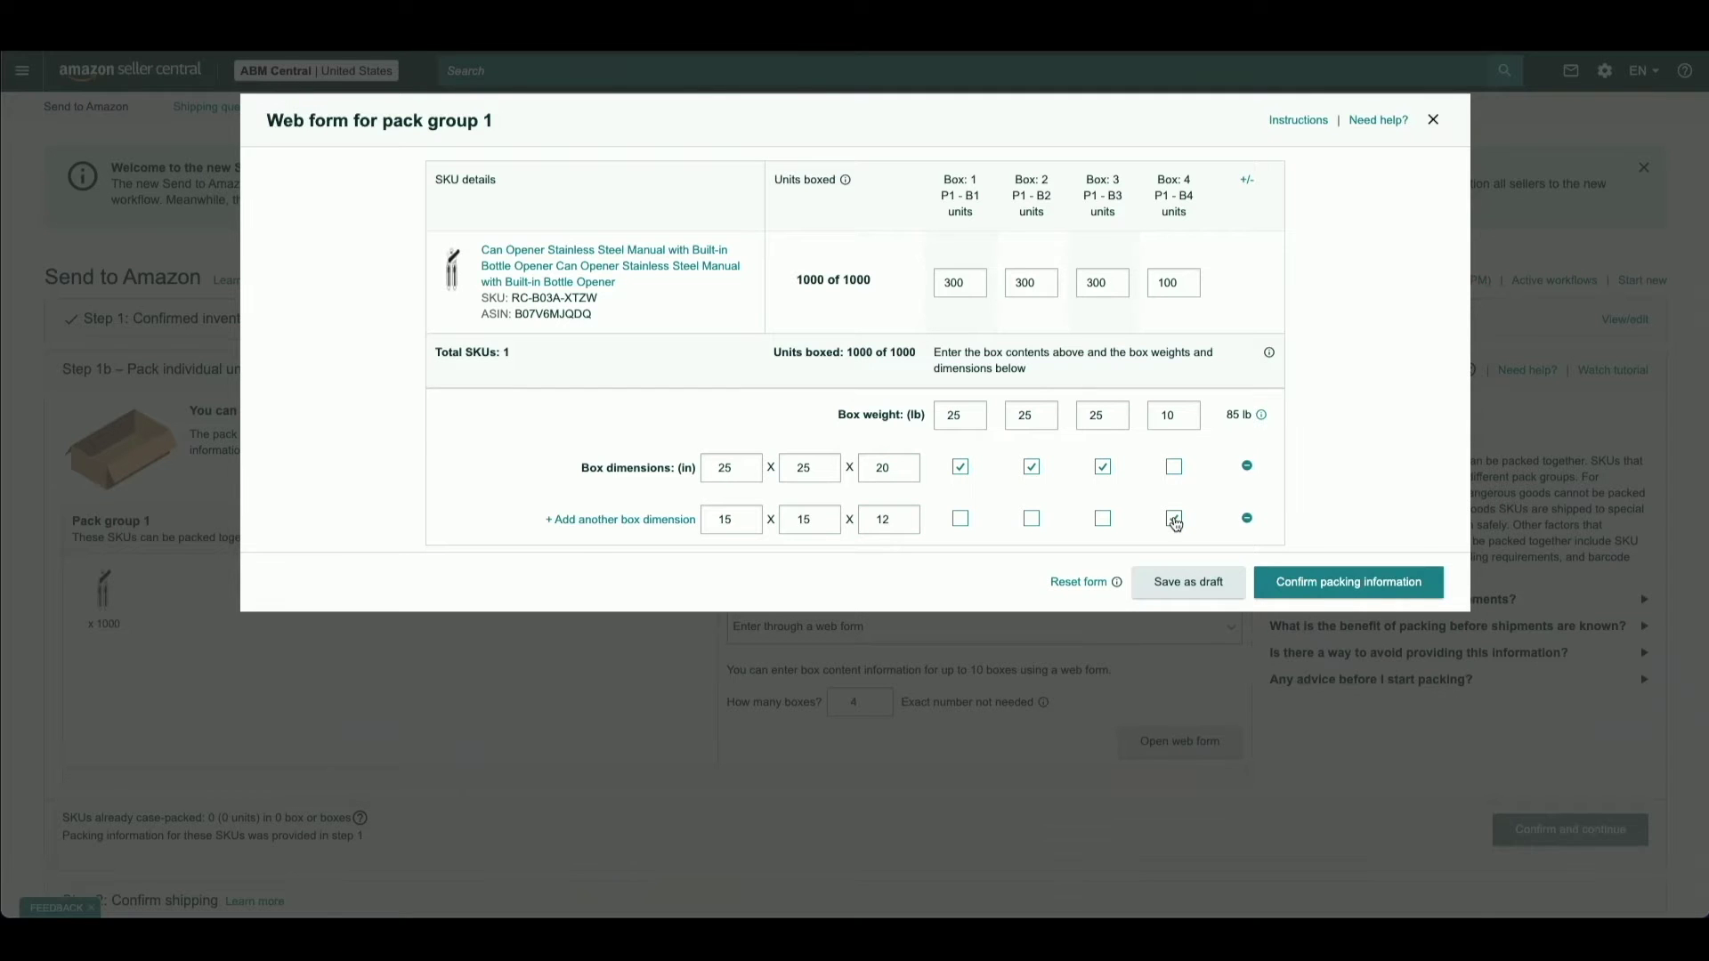
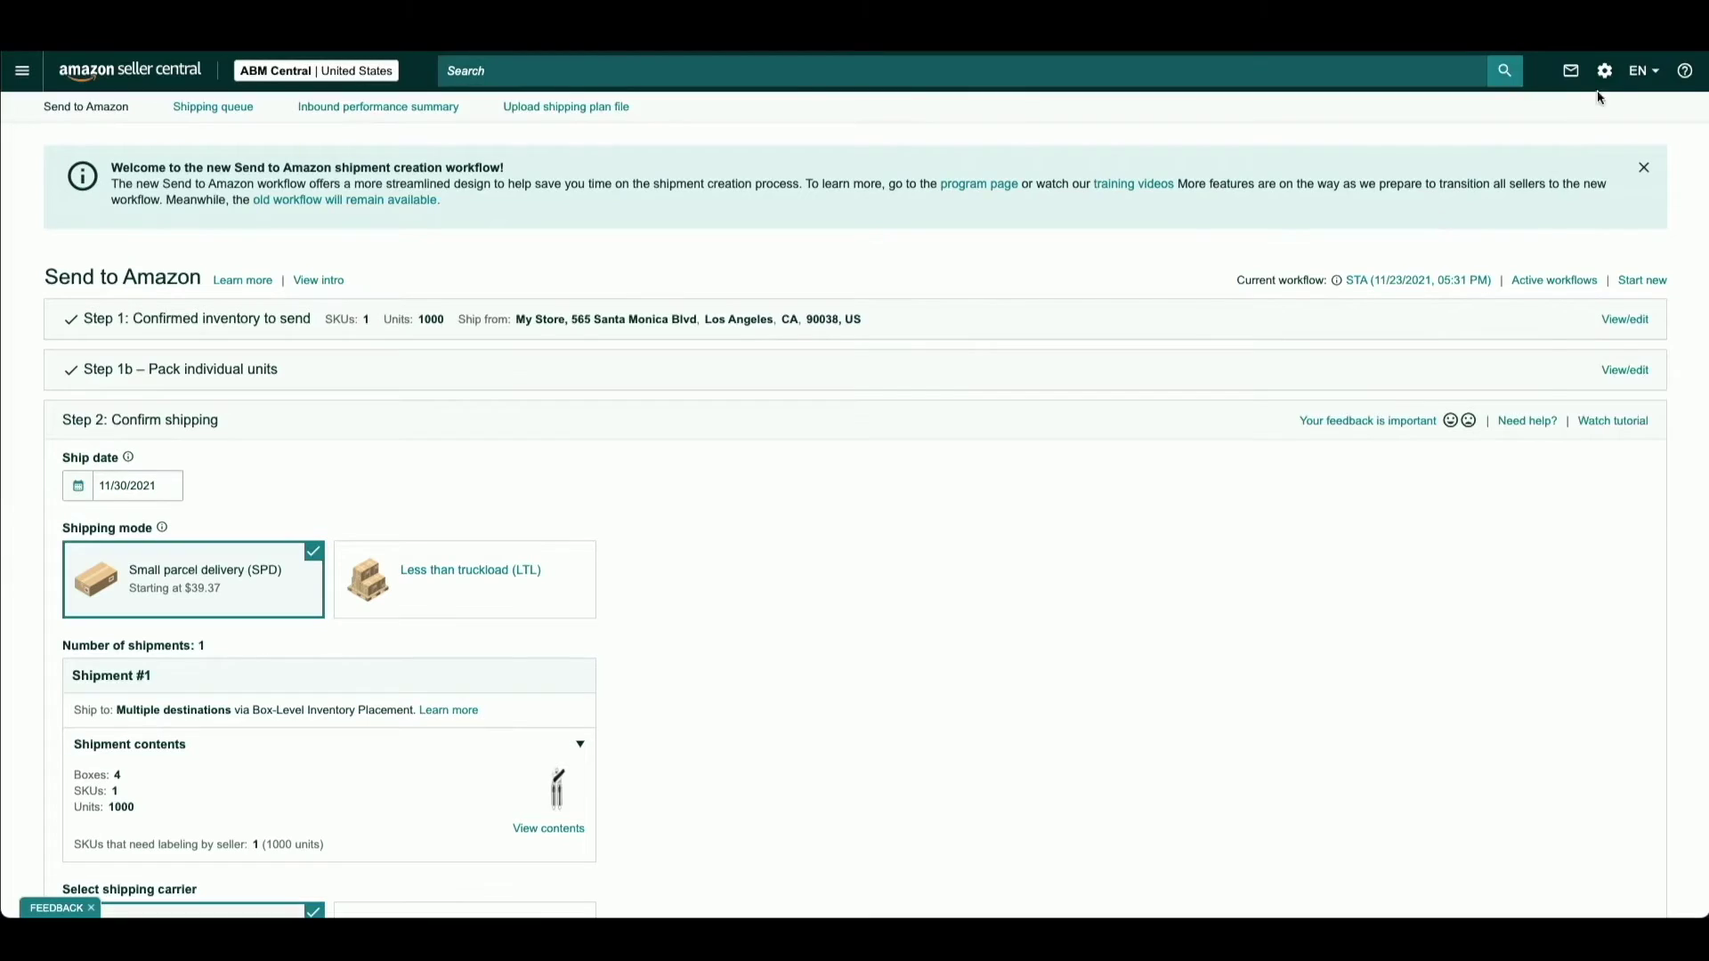
# Open the Fulfillment by Amazon inbound settings for editing and select Inventory Placement Service as the inventory placement option
pyautogui.click(1605, 70)
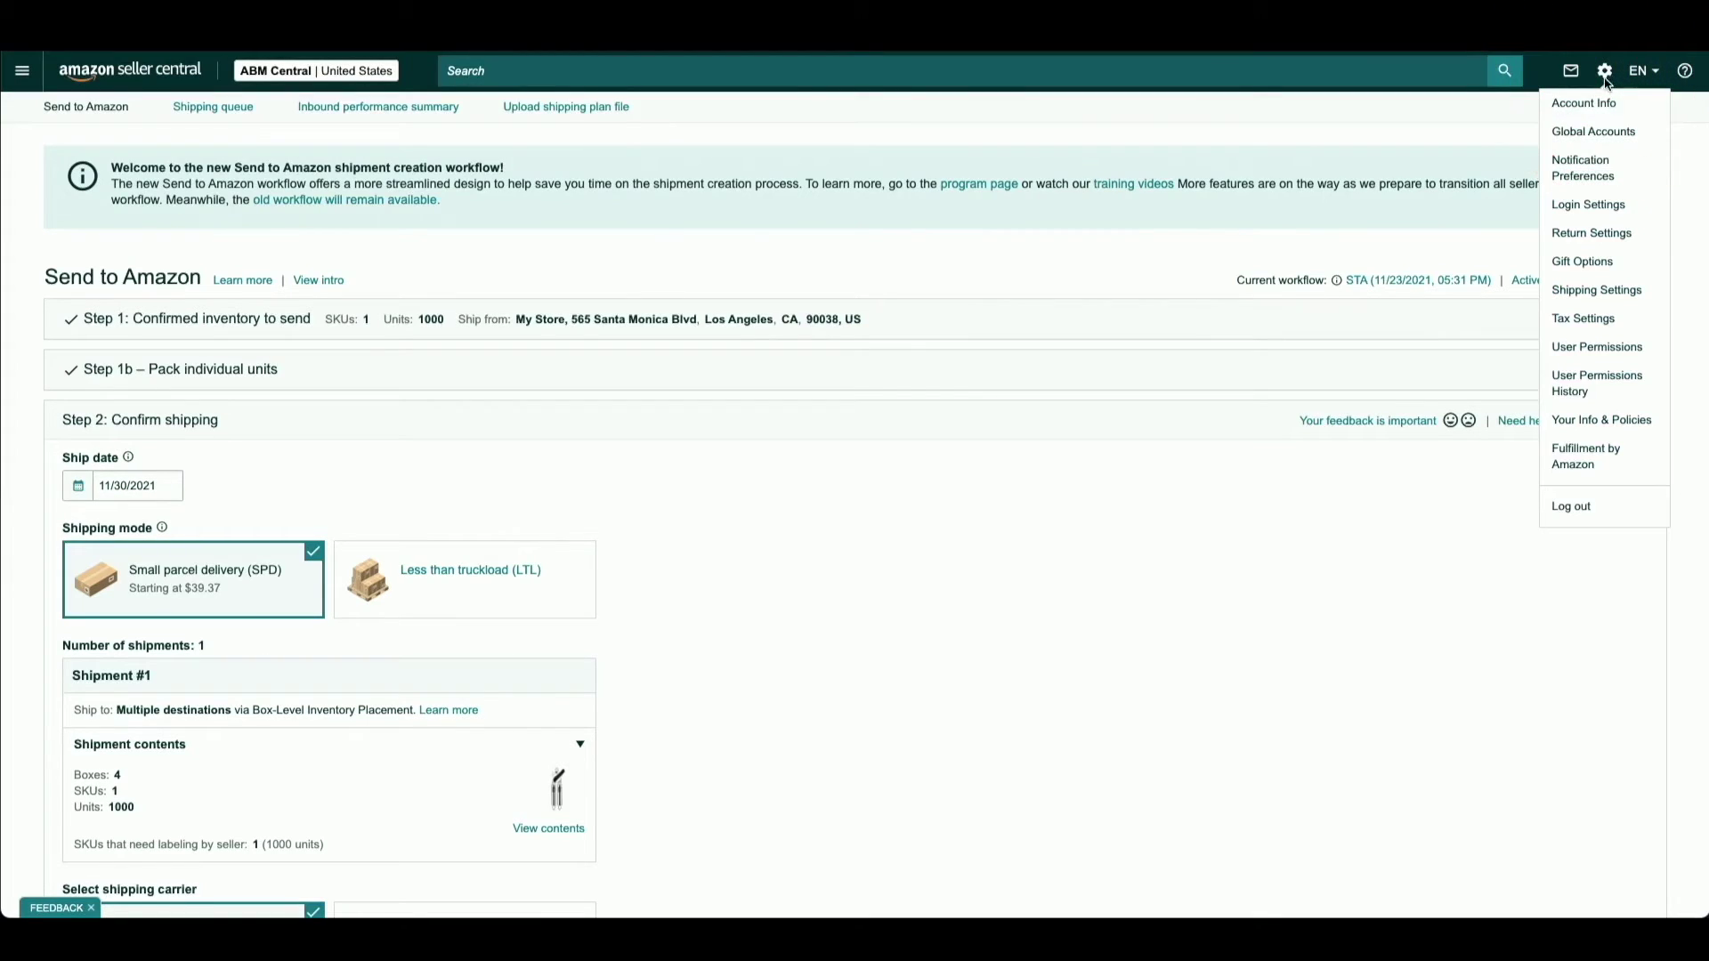
pyautogui.click(1586, 454)
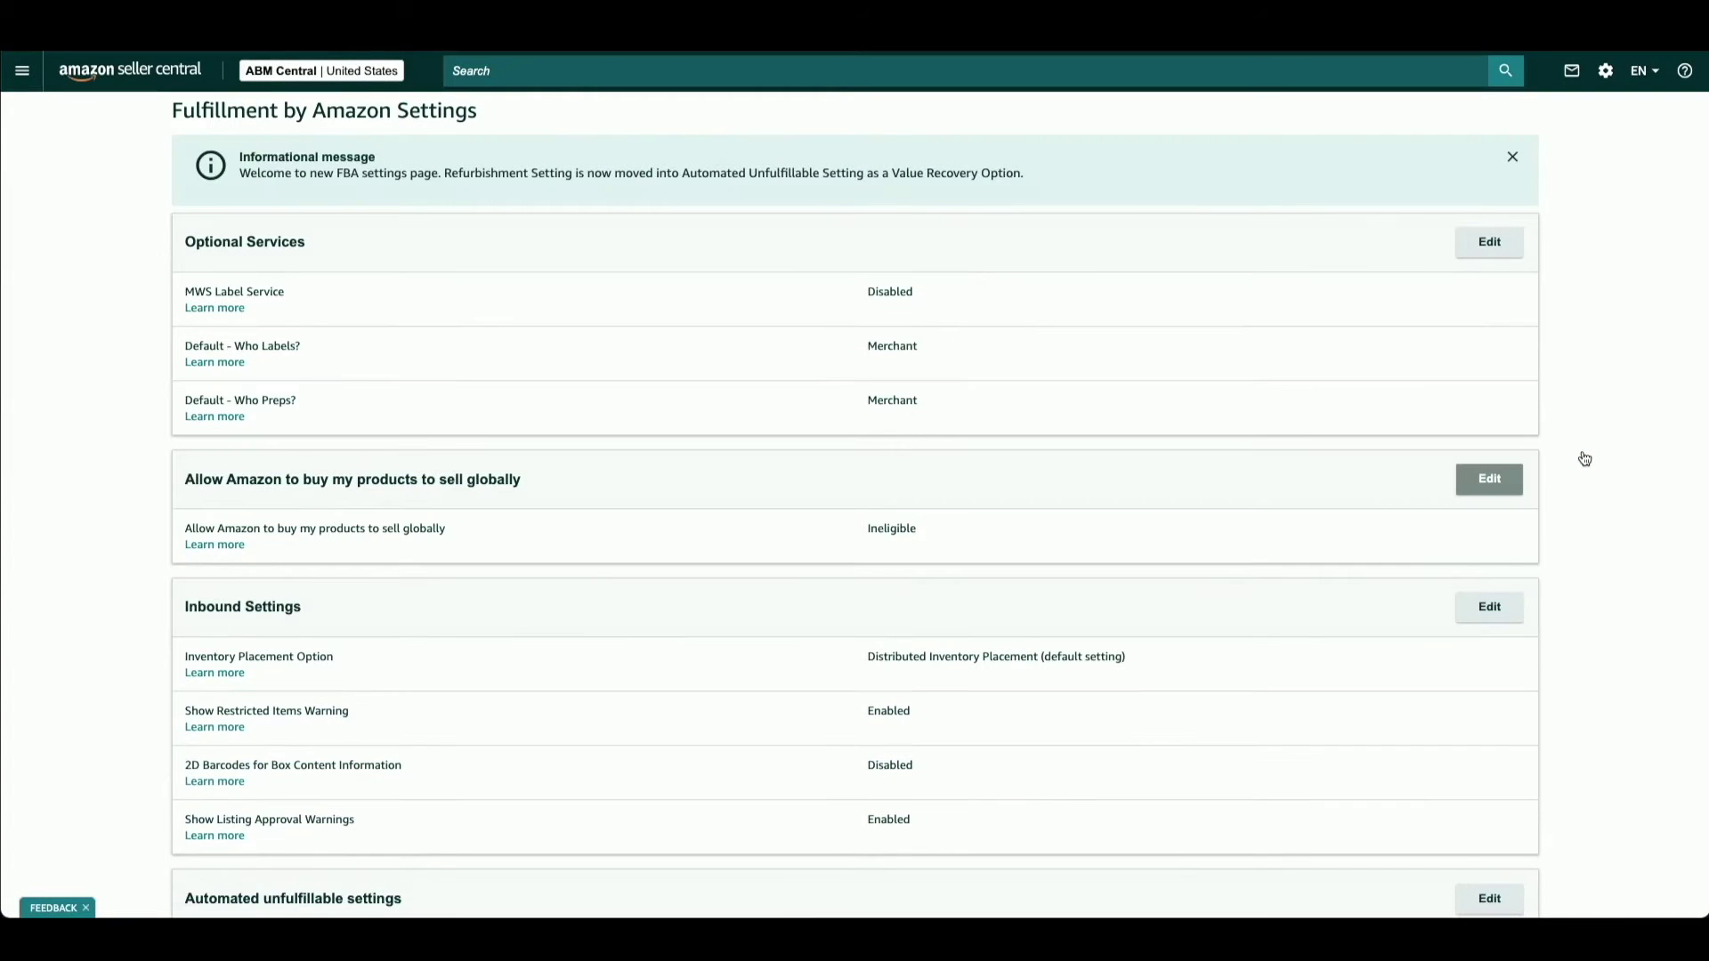
pyautogui.click(1488, 612)
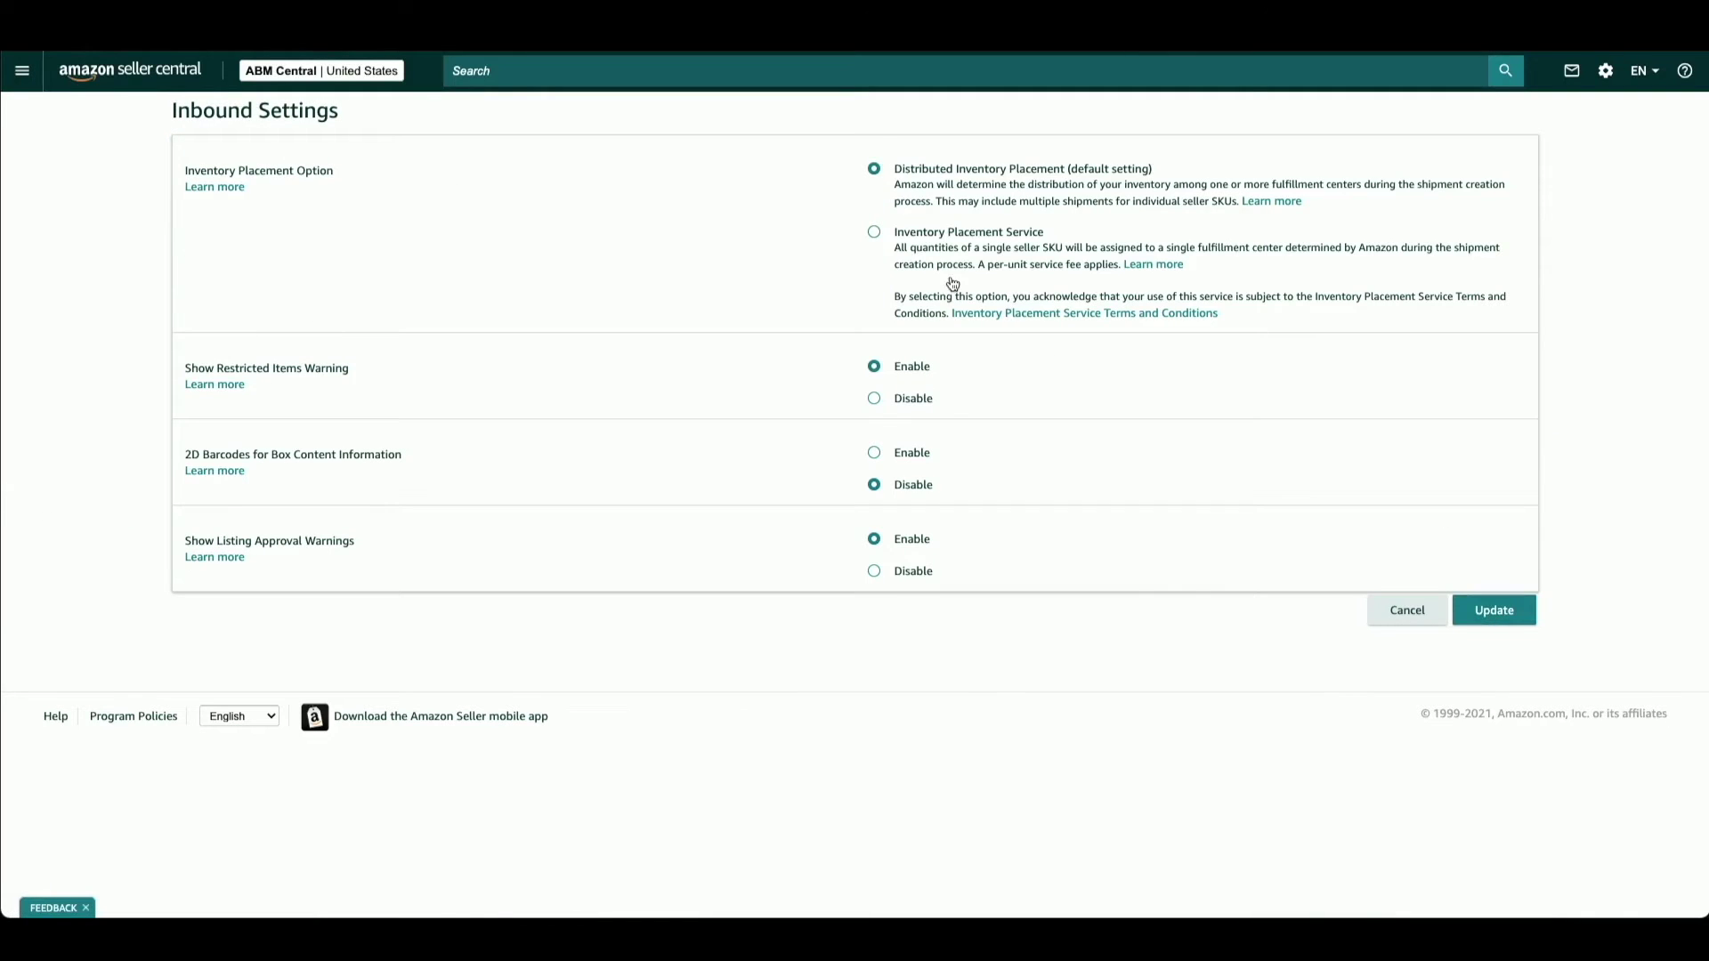
pyautogui.click(875, 237)
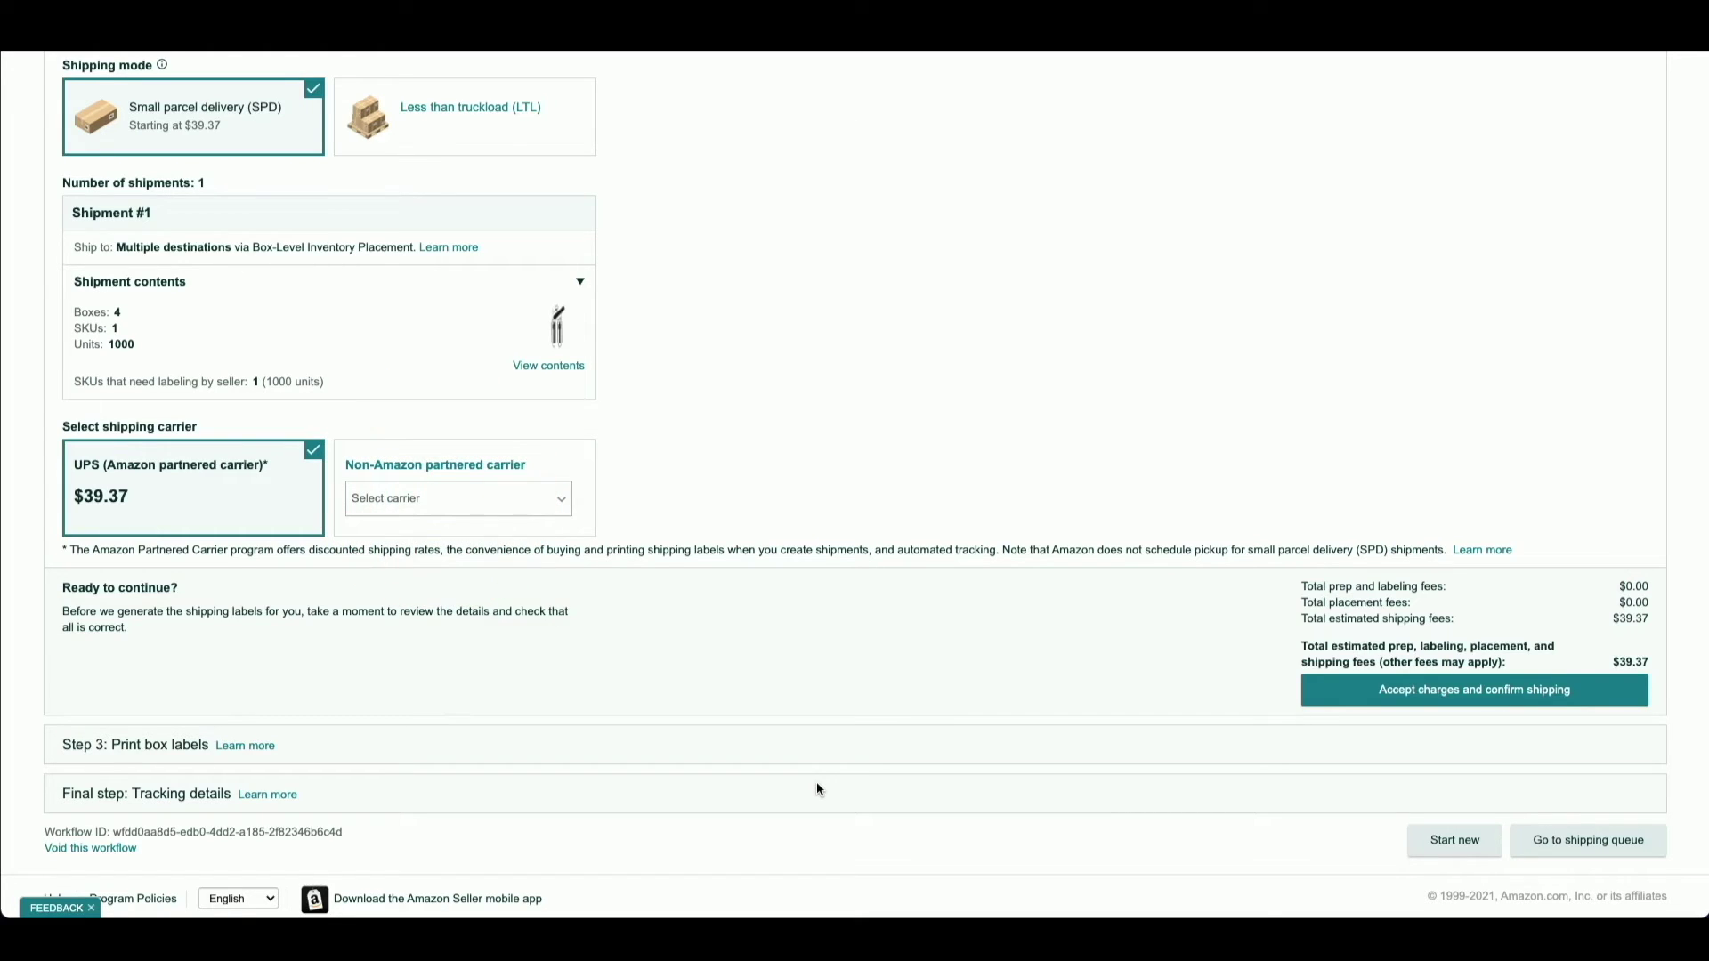
# Choose Other as the non-Amazon partnered carrier, then accept the charges and confirm shipping
pyautogui.click(561, 501)
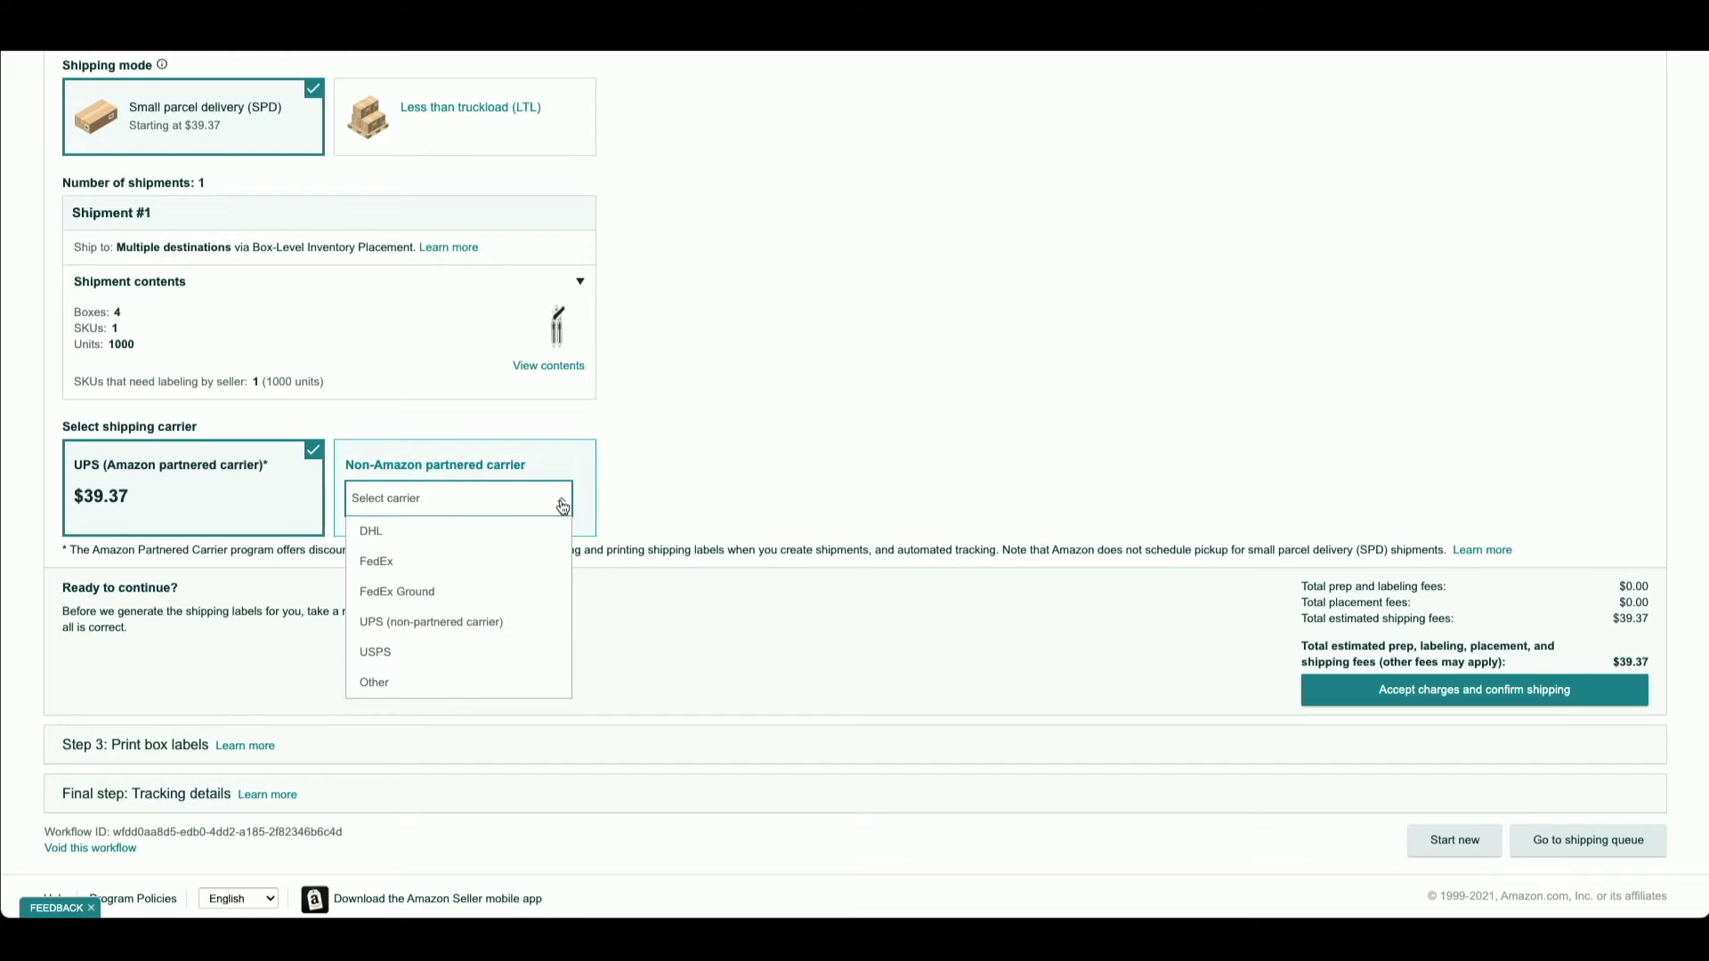
pyautogui.click(530, 681)
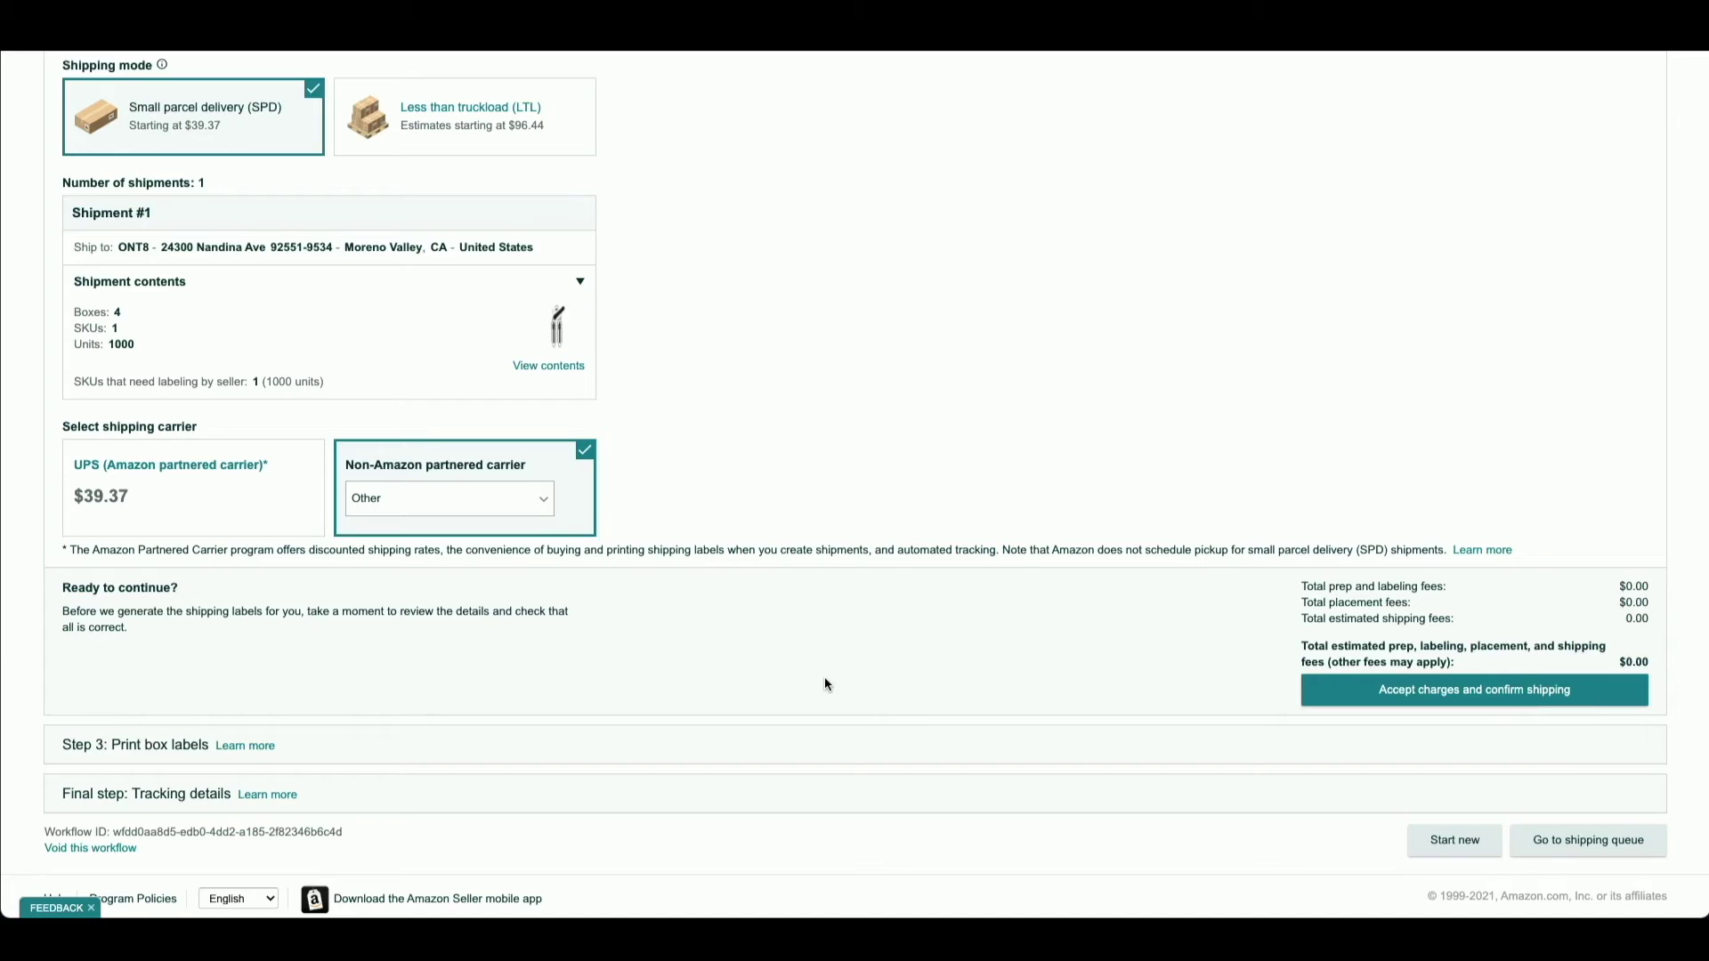
pyautogui.click(1374, 702)
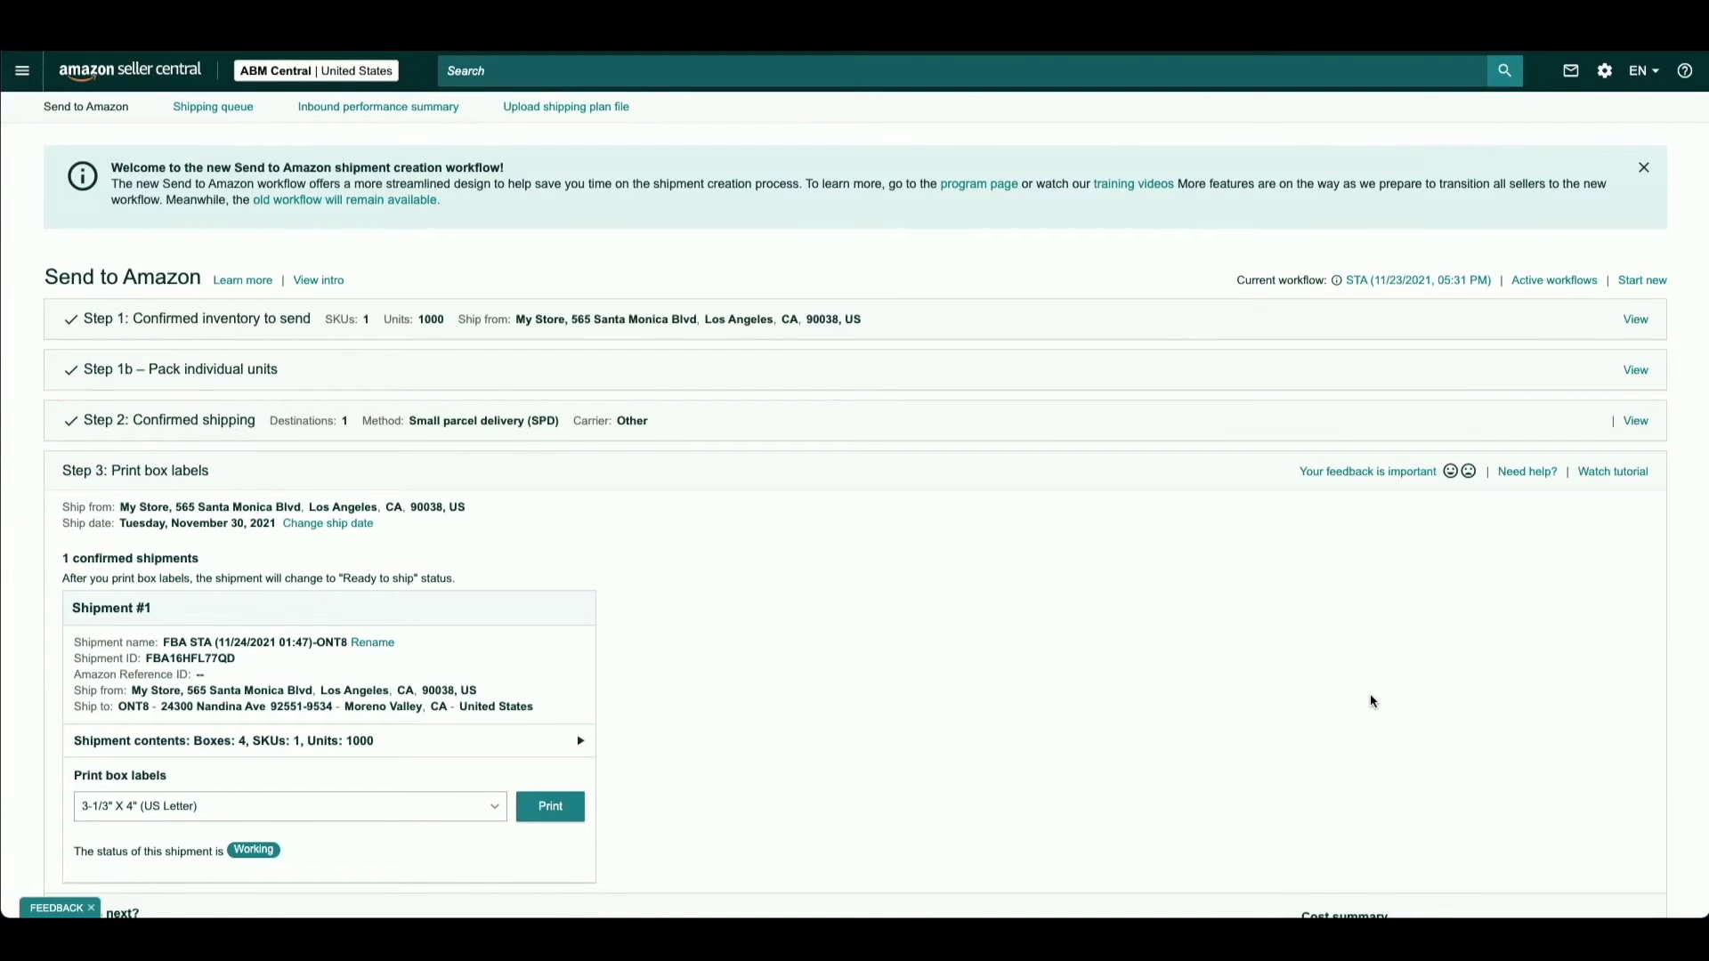
# Print the box labels for Shipment #1 in the 3-1/3" X 4" (US Letter) format
pyautogui.scroll(-1, 1370, 702)
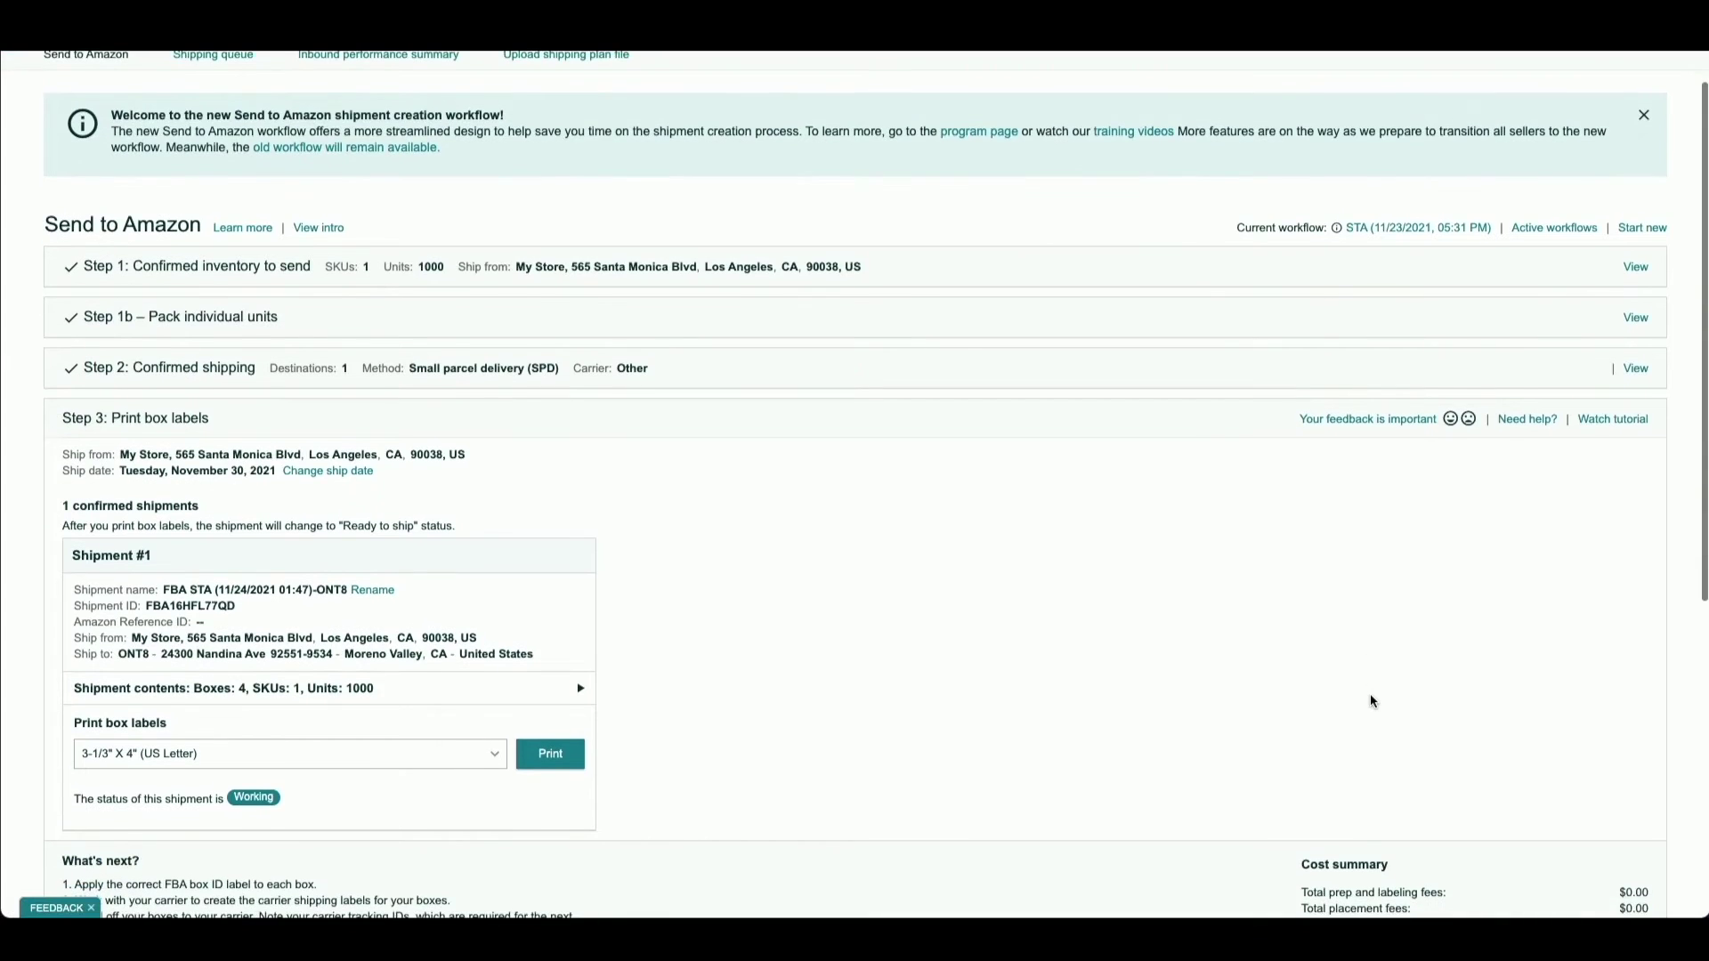
pyautogui.scroll(1, 1370, 701)
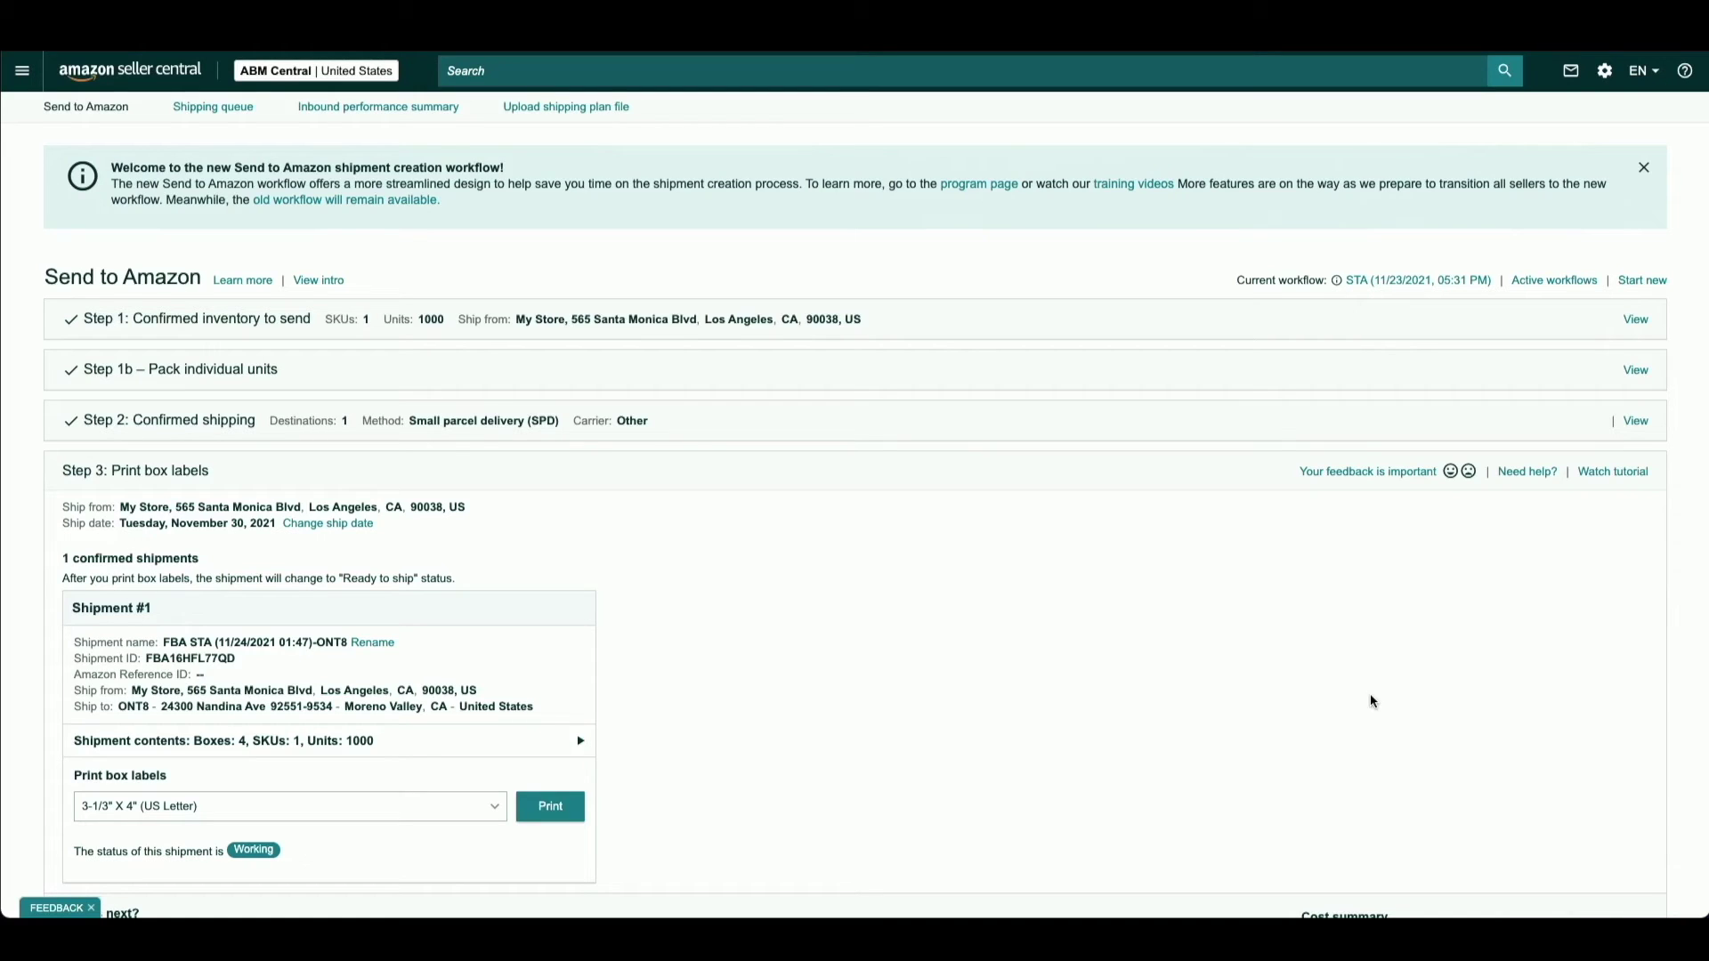
pyautogui.click(550, 806)
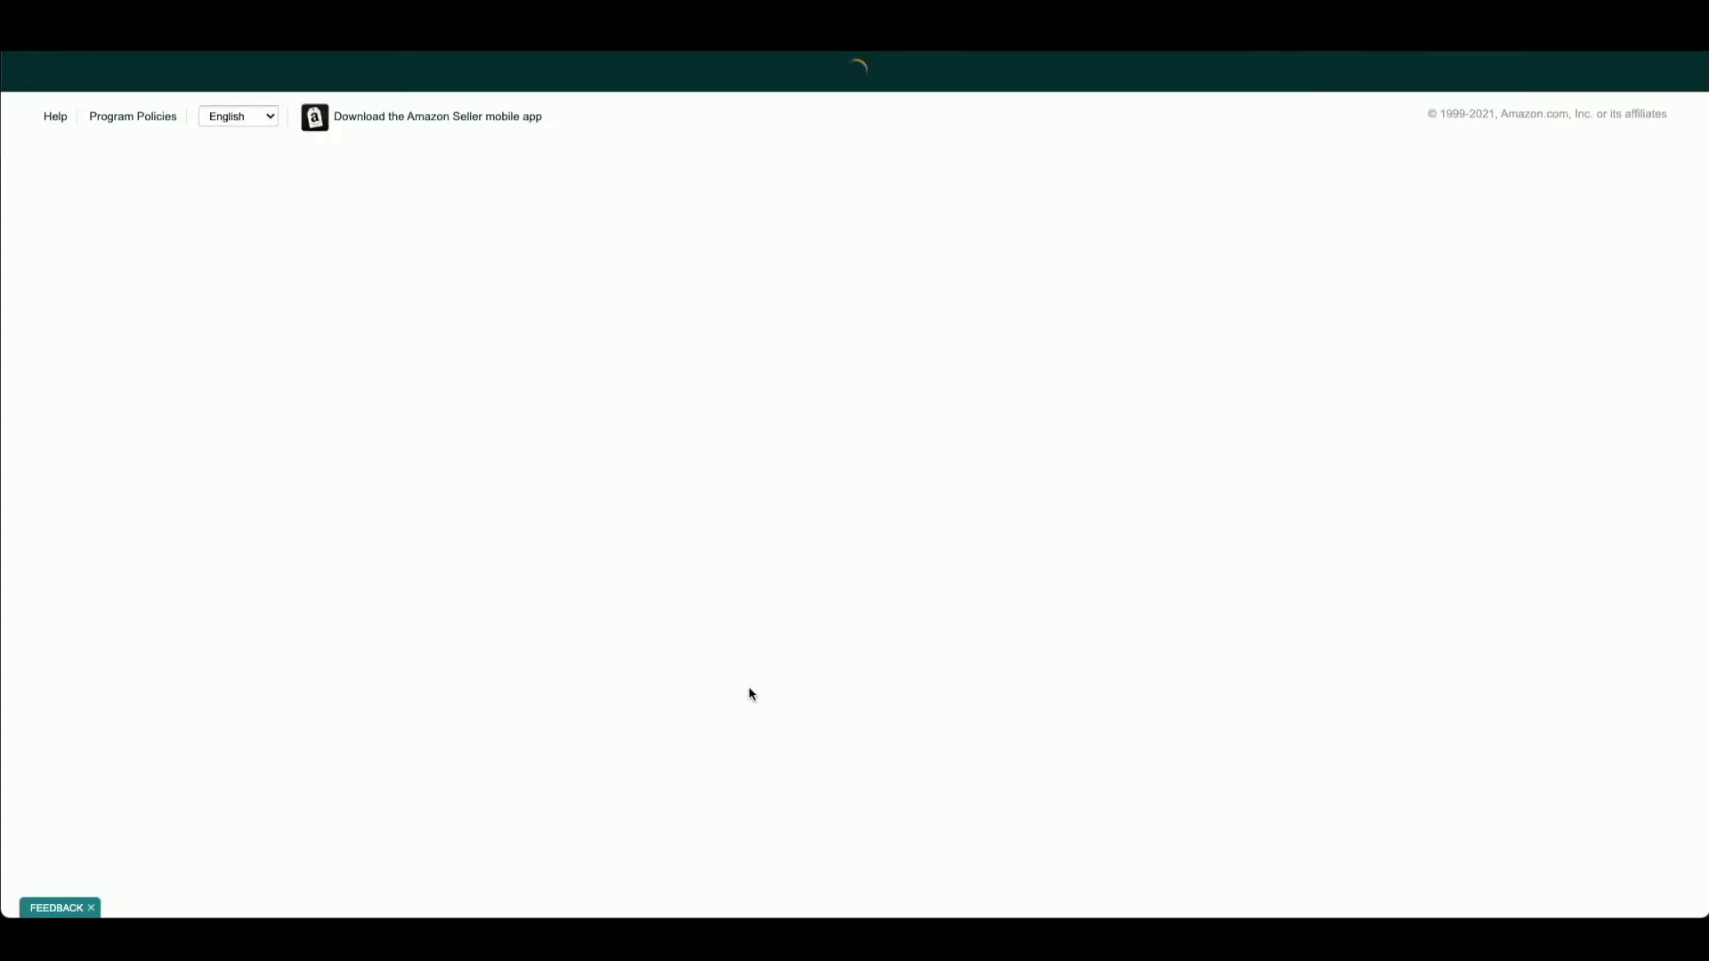